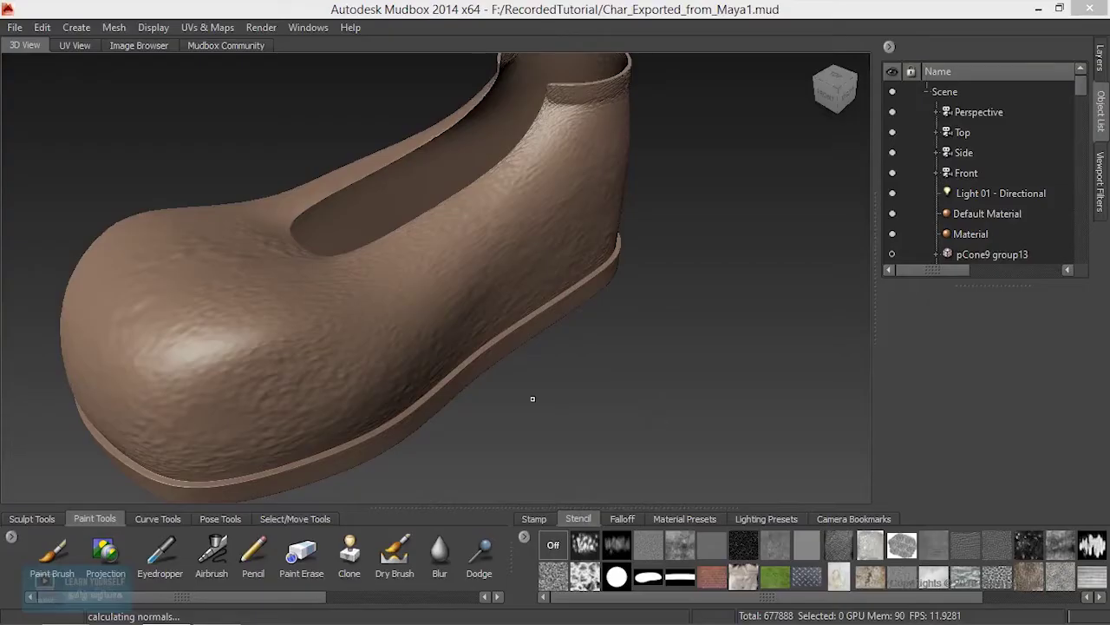
Orbit in close on the textured shoe's side and bring up the Sculpt Tools brushes
{"action": "mouse_move", "coordinate": [532, 385]}
{"action": "left_mouse_down", "text": "alt"}
{"action": "mouse_move", "coordinate": [534, 363]}
{"action": "mouse_move", "coordinate": [486, 339]}
{"action": "left_mouse_up", "text": "alt"}
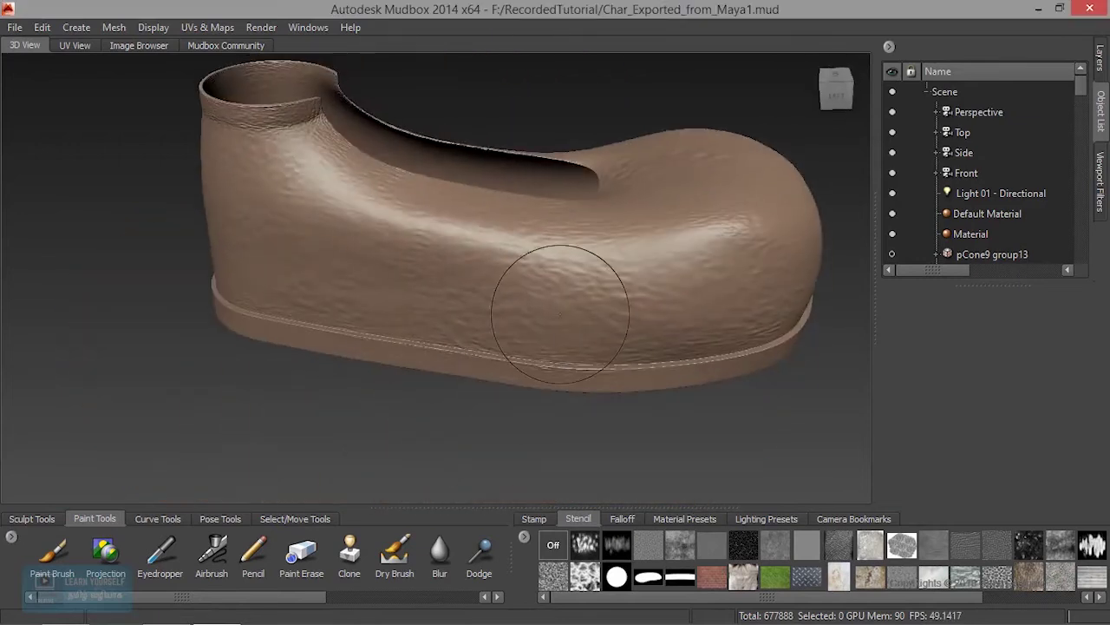
{"action": "right_click_drag", "start_coordinate": [486, 339], "coordinate": [447, 311], "text": "alt"}
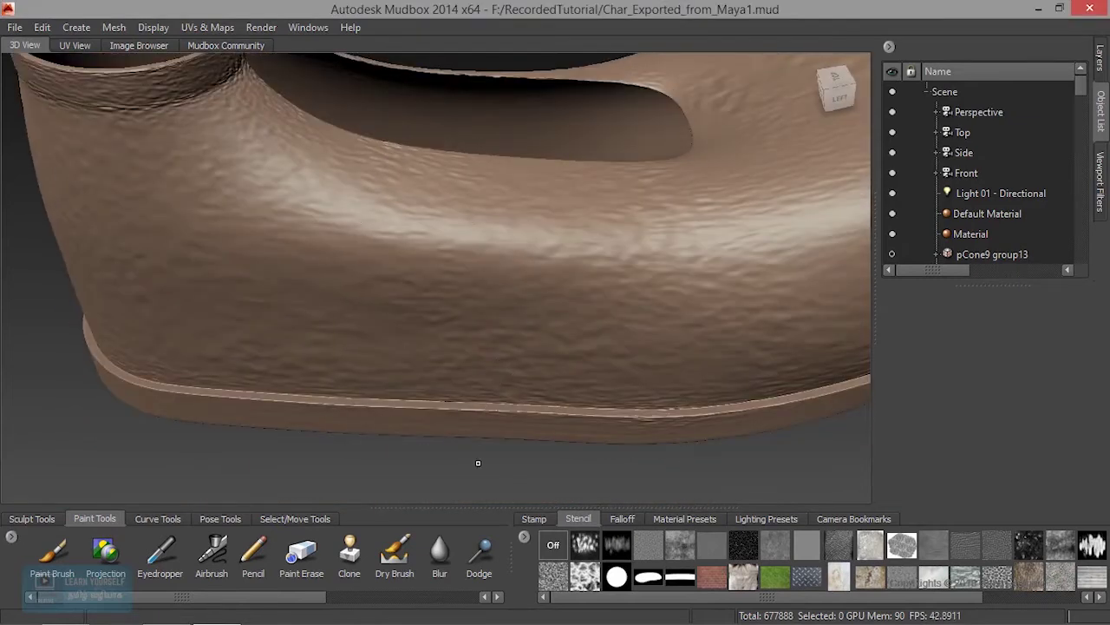
{"action": "left_click", "coordinate": [26, 518]}
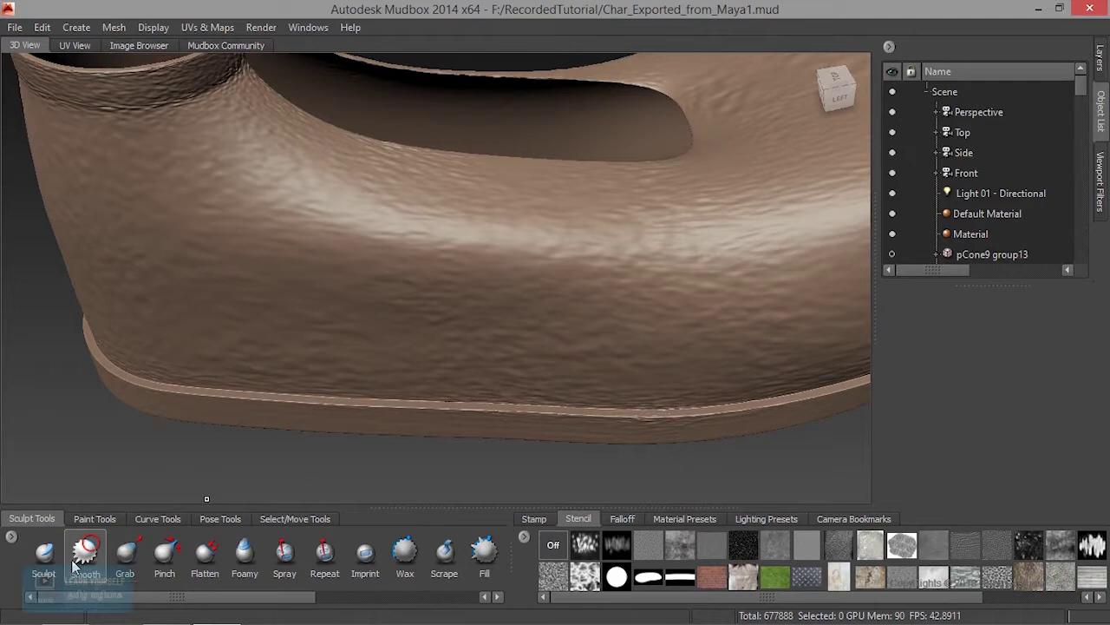
Pick the Sculpt brush and load the bw_skin08 leather stencil, leaving the stencil hidden
{"action": "left_click", "coordinate": [45, 559]}
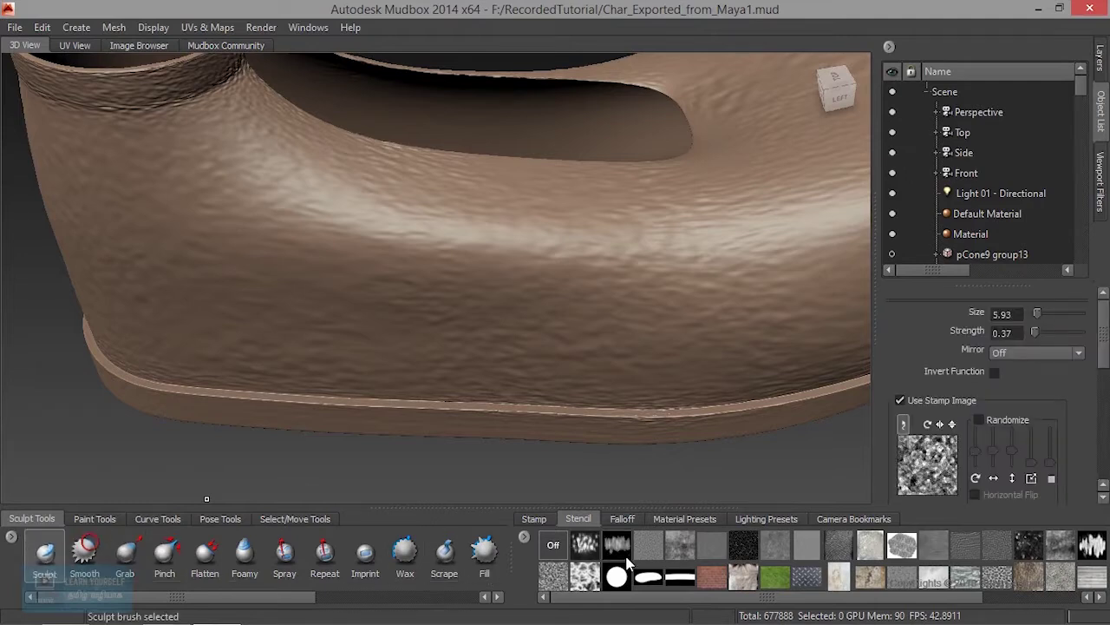
{"action": "left_click", "coordinate": [589, 544]}
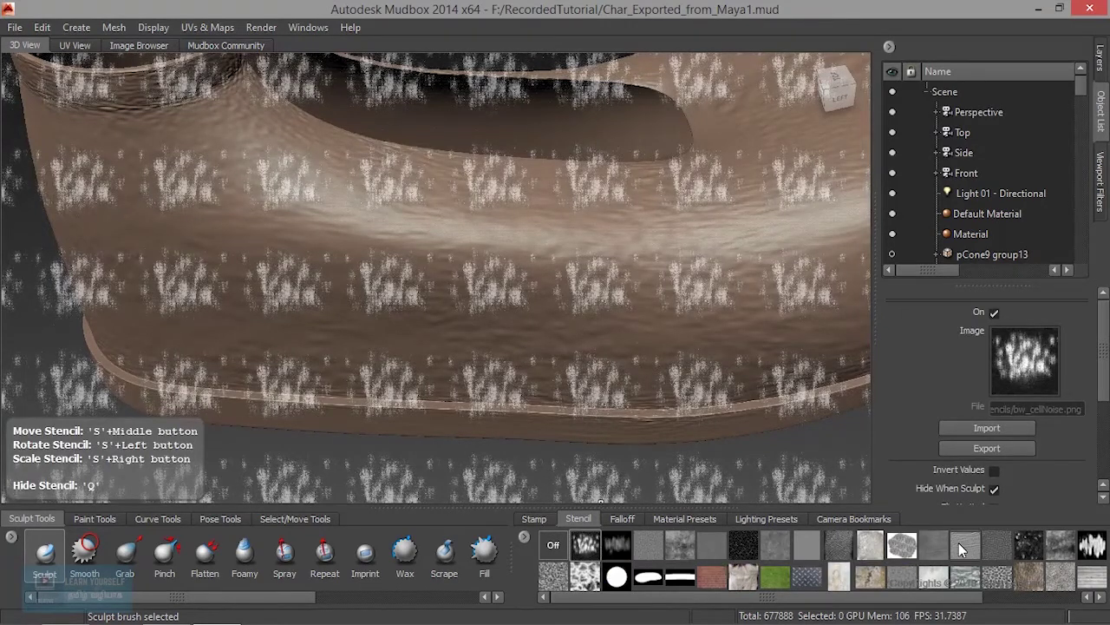
{"action": "mouse_move", "coordinate": [676, 391]}
{"action": "left_mouse_down", "text": "alt"}
{"action": "mouse_move", "coordinate": [573, 365]}
{"action": "mouse_move", "coordinate": [863, 359]}
{"action": "left_mouse_up", "text": "alt"}
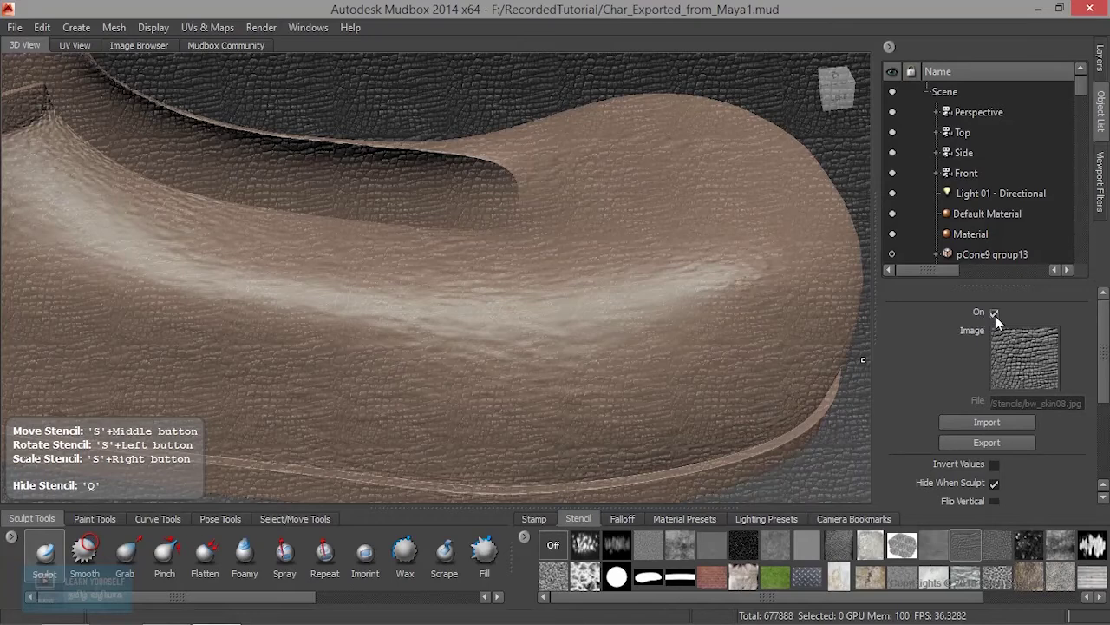
{"action": "left_click", "coordinate": [995, 314]}
{"action": "left_click", "coordinate": [995, 314]}
{"action": "left_click", "coordinate": [995, 314]}
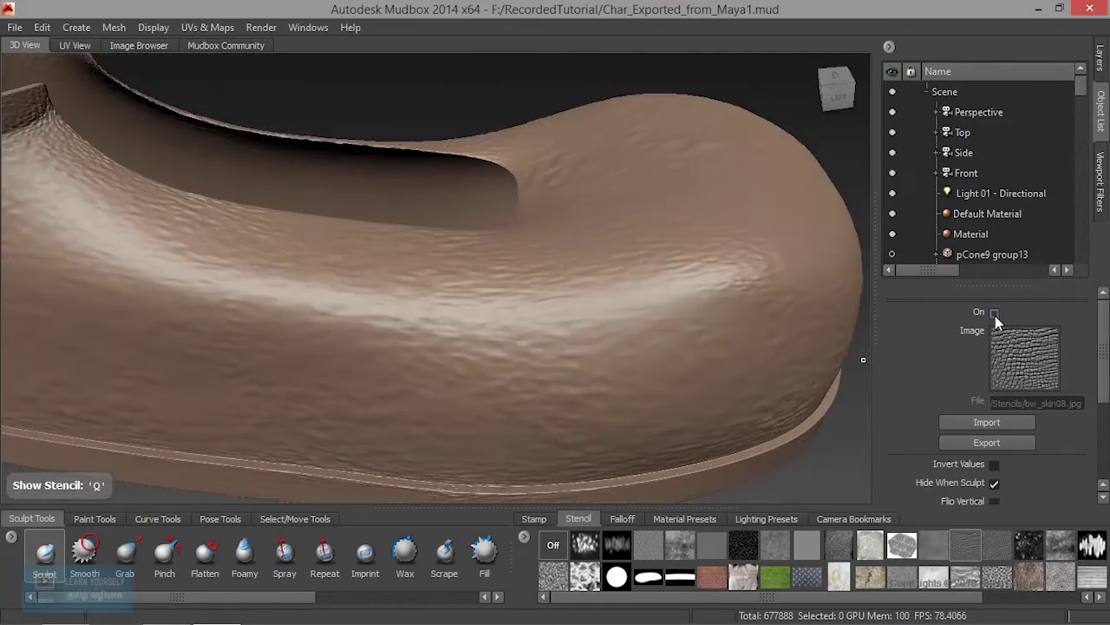
Tumble the shoe to reveal its top opening and bring up the layers list
{"action": "left_click_drag", "start_coordinate": [472, 322], "coordinate": [396, 322], "text": "alt"}
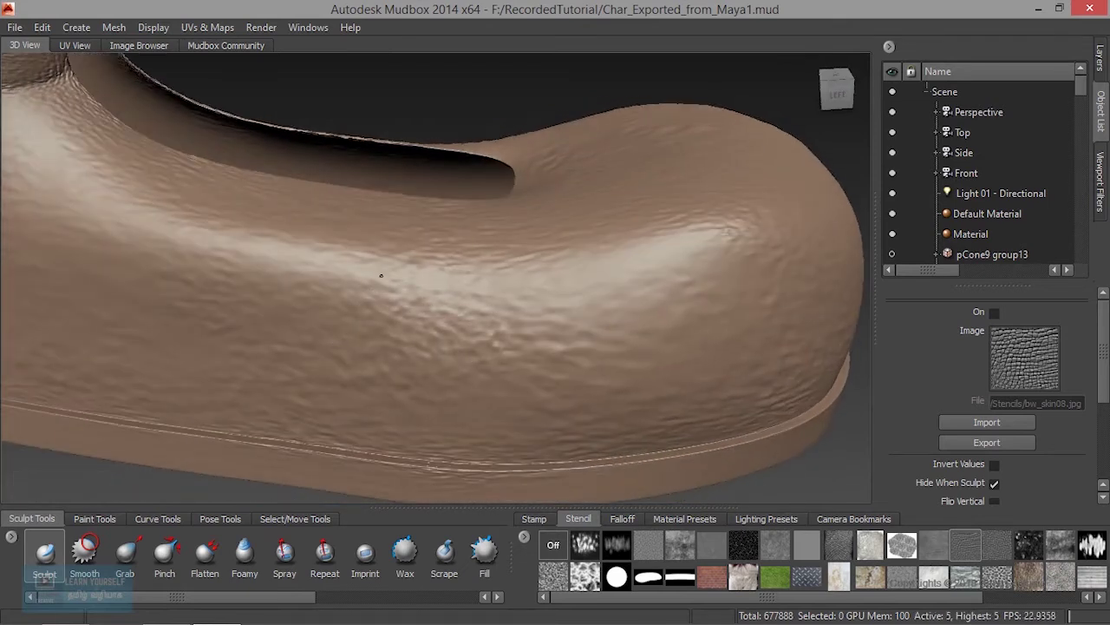
{"action": "mouse_move", "coordinate": [267, 372]}
{"action": "left_mouse_down", "text": "alt"}
{"action": "mouse_move", "coordinate": [471, 397]}
{"action": "mouse_move", "coordinate": [446, 359]}
{"action": "left_mouse_up", "text": "alt"}
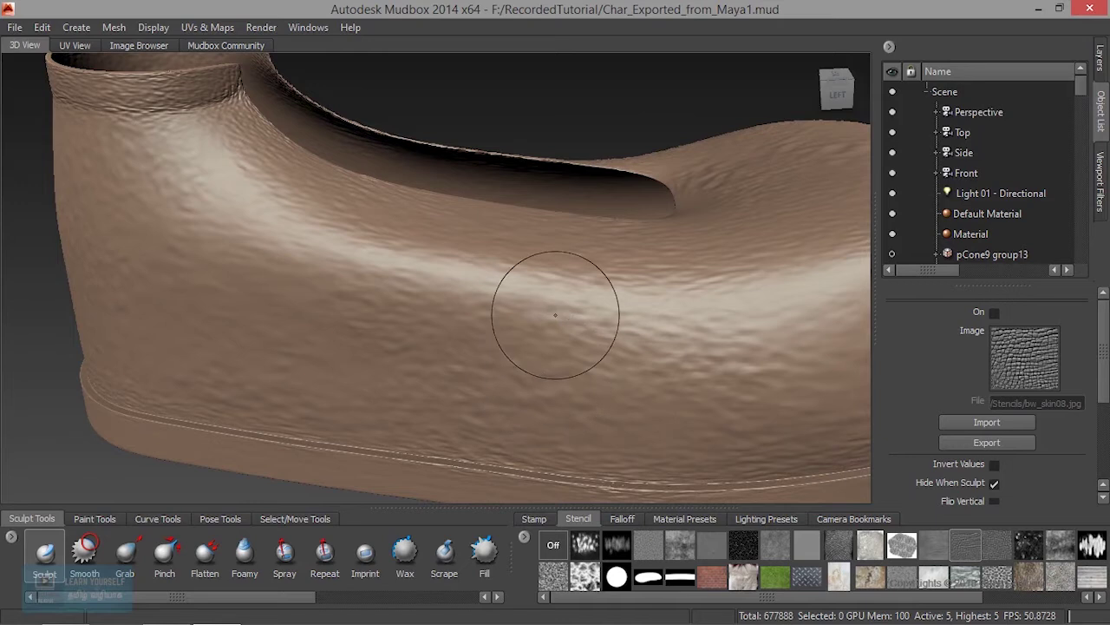
{"action": "left_click", "coordinate": [1100, 59]}
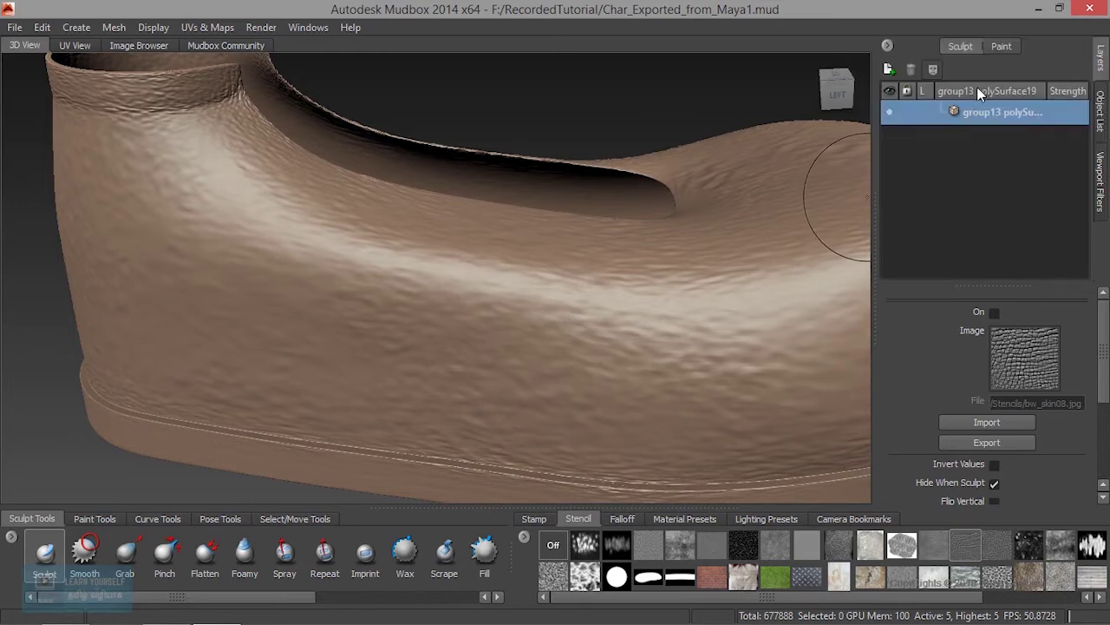
Add Sculpt Layer 1 to the shoe and zoom out with the toe turned right
{"action": "left_click", "coordinate": [889, 75]}
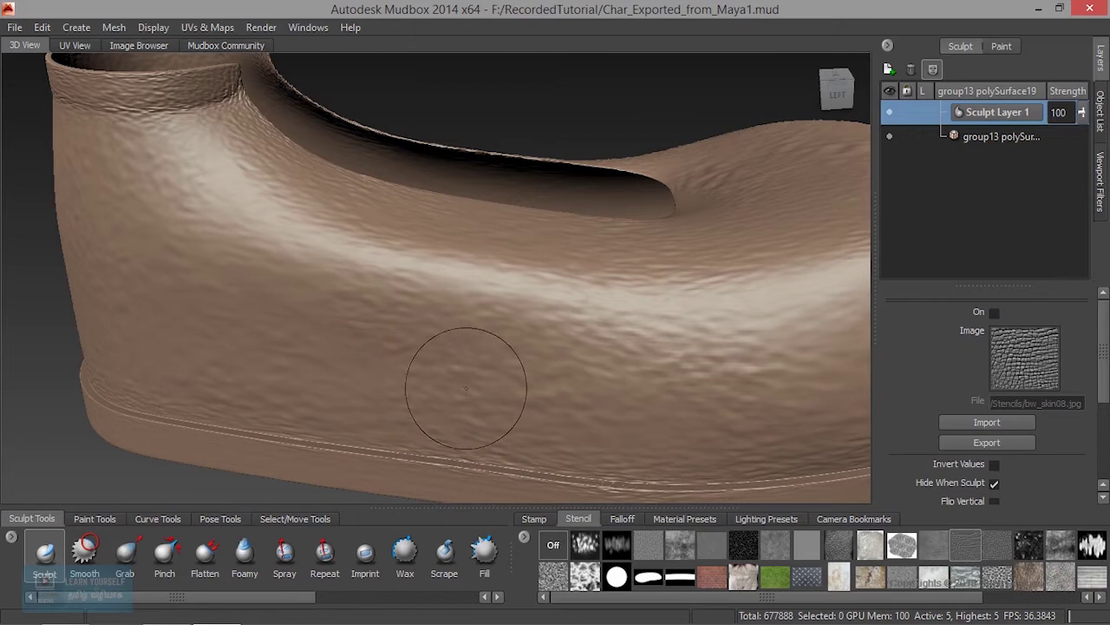
{"action": "mouse_move", "coordinate": [461, 386]}
{"action": "left_mouse_down", "text": "alt"}
{"action": "mouse_move", "coordinate": [342, 391]}
{"action": "mouse_move", "coordinate": [392, 395]}
{"action": "left_mouse_up", "text": "alt"}
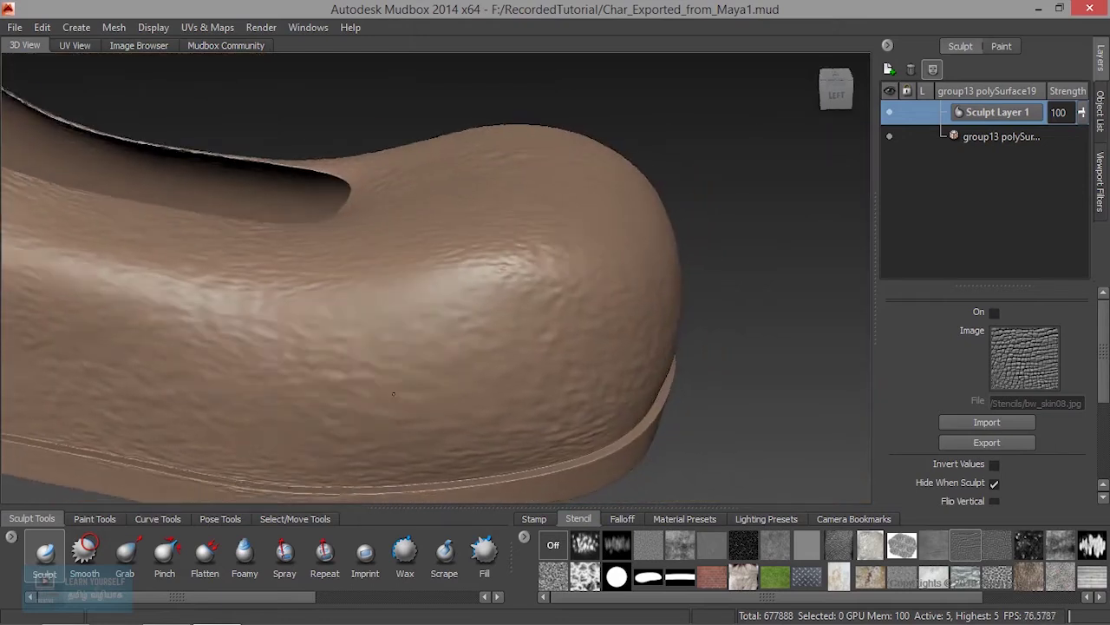
{"action": "scroll", "coordinate": [394, 373], "scroll_direction": "down", "scroll_amount": 2}
{"action": "scroll", "coordinate": [381, 347], "scroll_direction": "down", "scroll_amount": 3}
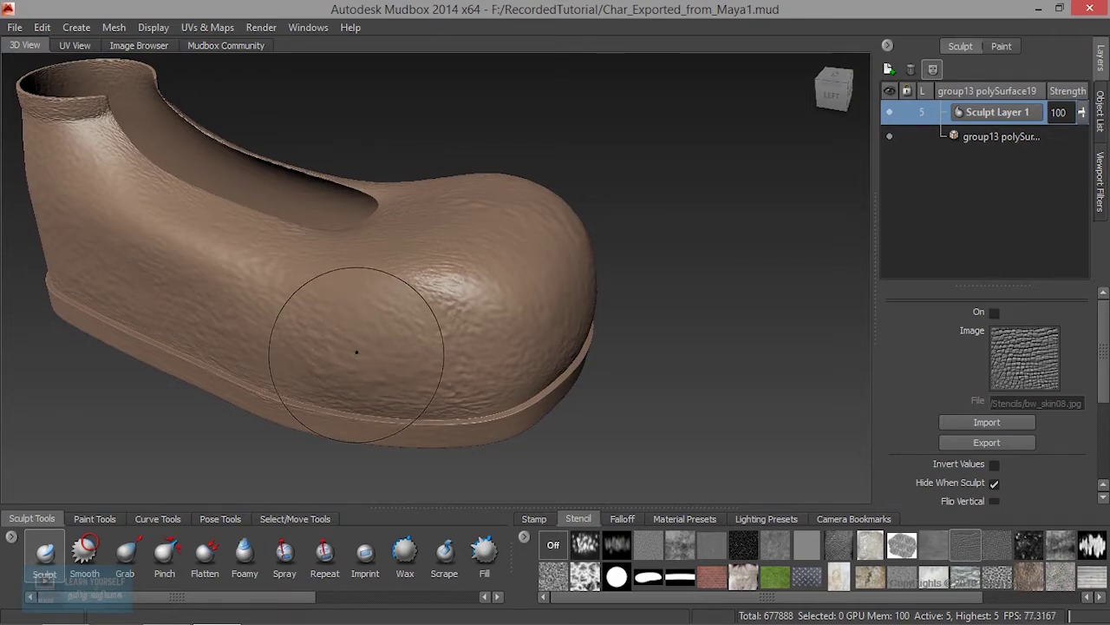
Orbit and pan to inspect the shoe's toe, side, heel and back
{"action": "left_click_drag", "start_coordinate": [458, 358], "coordinate": [409, 406], "text": "alt"}
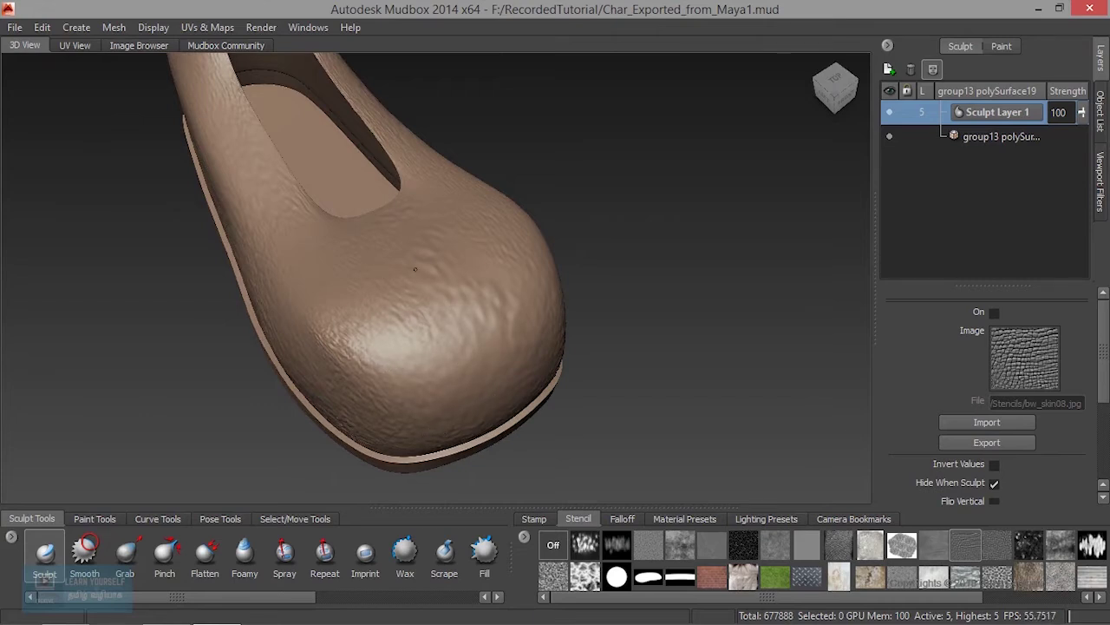
{"action": "left_click_drag", "start_coordinate": [443, 434], "coordinate": [379, 285], "text": "alt"}
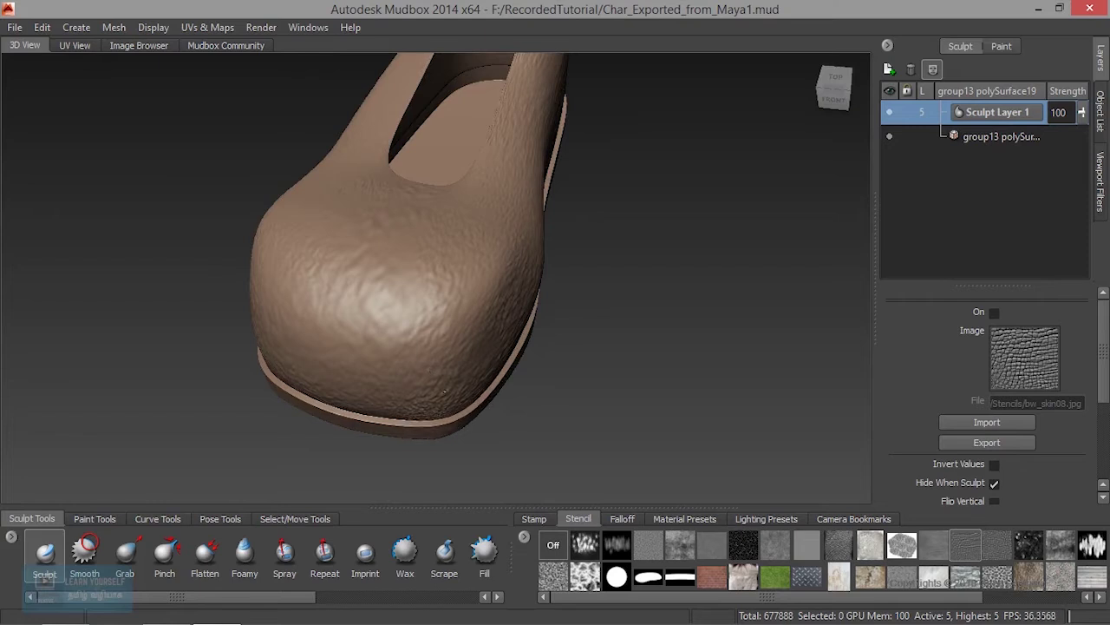
{"action": "left_click_drag", "start_coordinate": [445, 392], "coordinate": [322, 364], "text": "alt"}
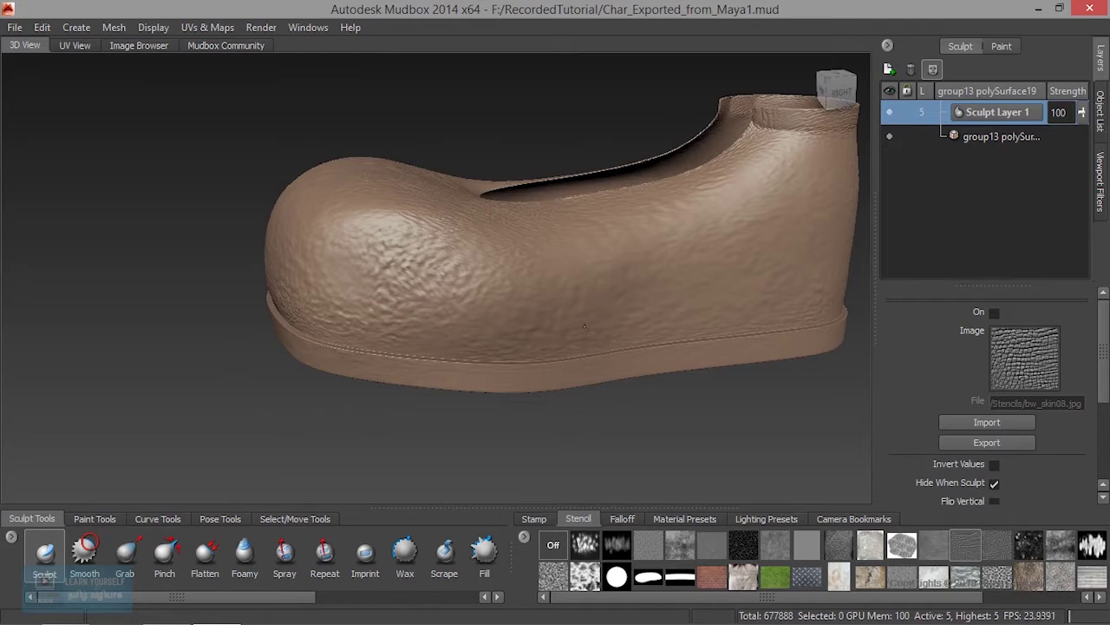
{"action": "middle_click_drag", "start_coordinate": [624, 326], "coordinate": [421, 310], "text": "alt"}
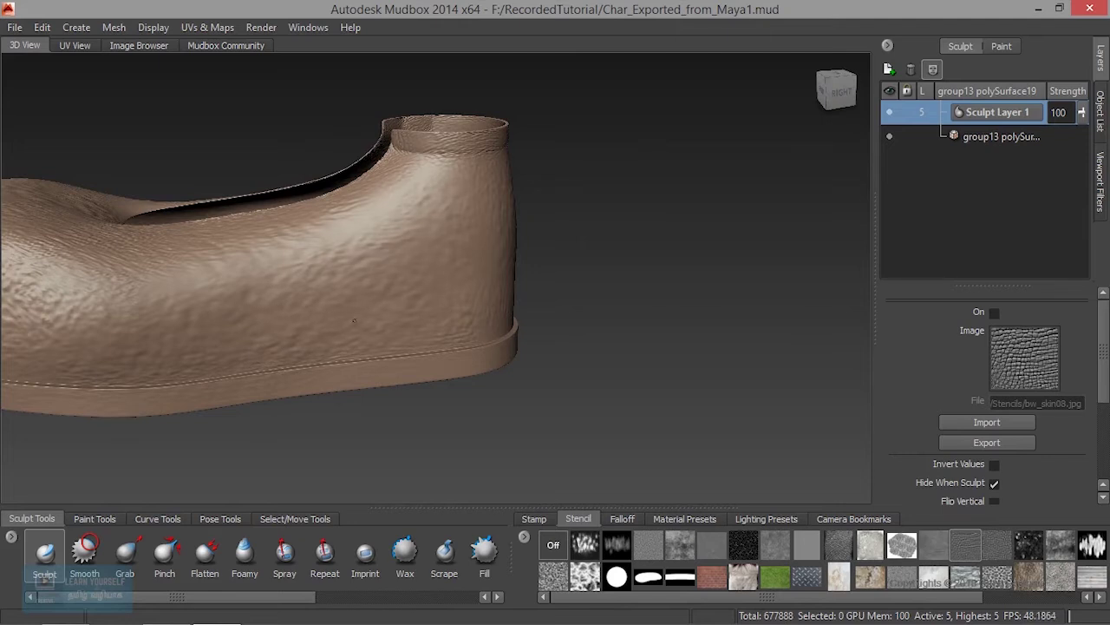
{"action": "left_click_drag", "start_coordinate": [428, 339], "coordinate": [482, 332], "text": "alt"}
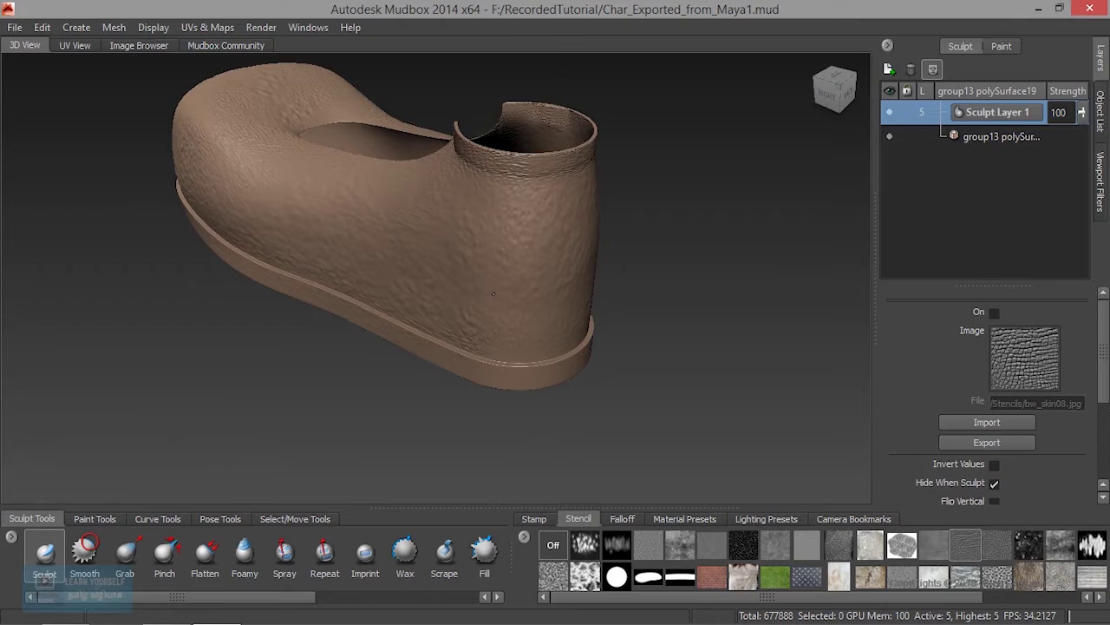
{"action": "left_click_drag", "start_coordinate": [493, 294], "coordinate": [510, 306], "text": "alt"}
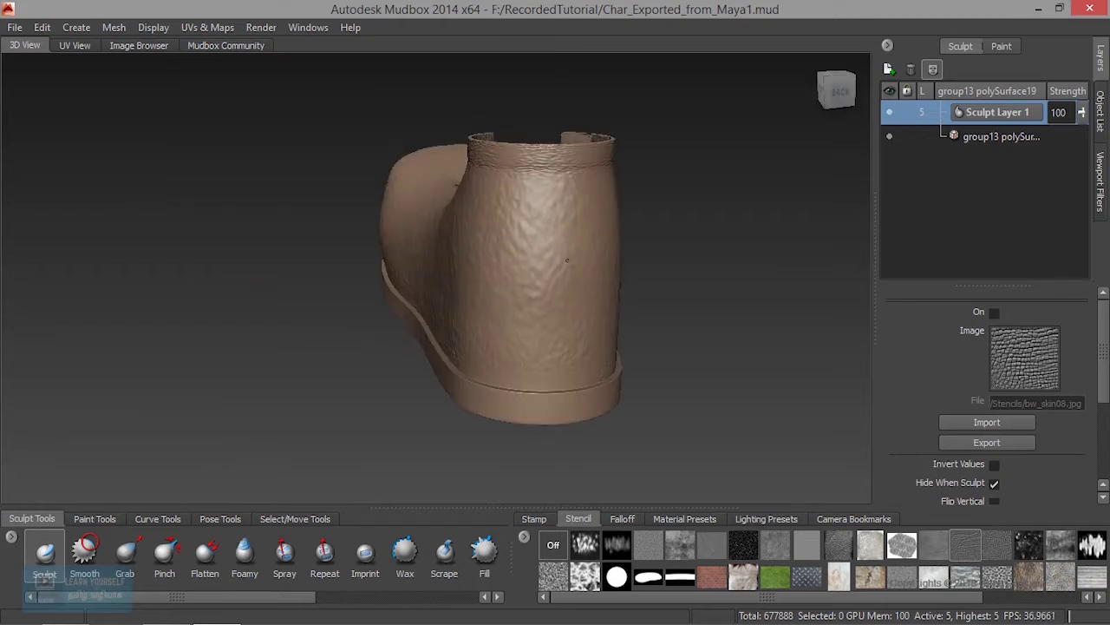
Turn the shoe to its other side and close in on the toe
{"action": "left_click_drag", "start_coordinate": [568, 333], "coordinate": [542, 273], "text": "alt"}
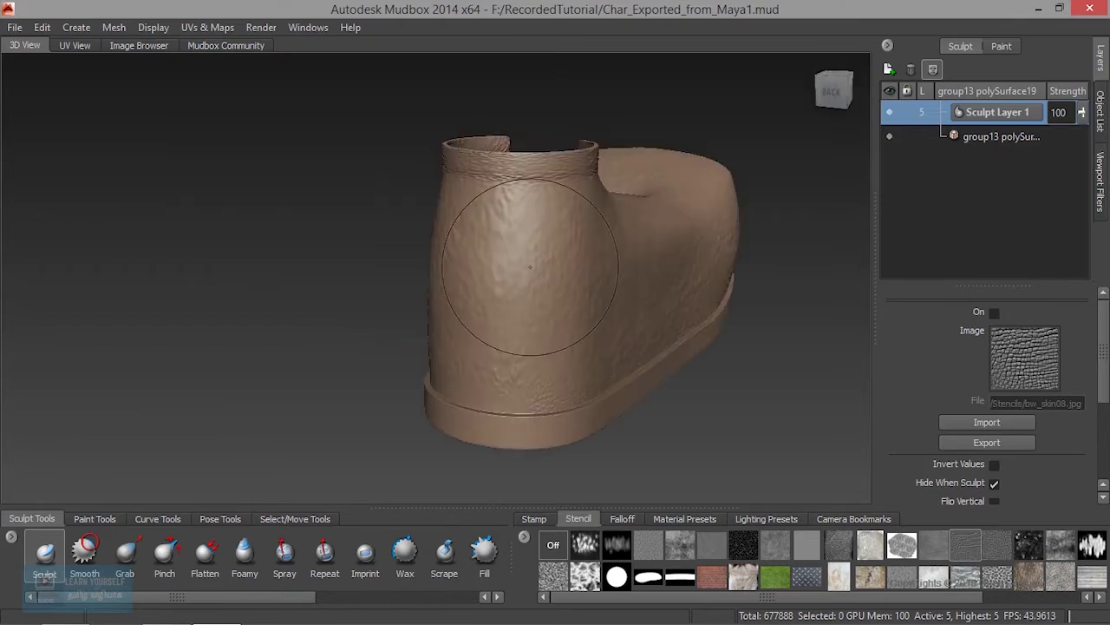
{"action": "left_click_drag", "start_coordinate": [573, 335], "coordinate": [566, 289], "text": "alt"}
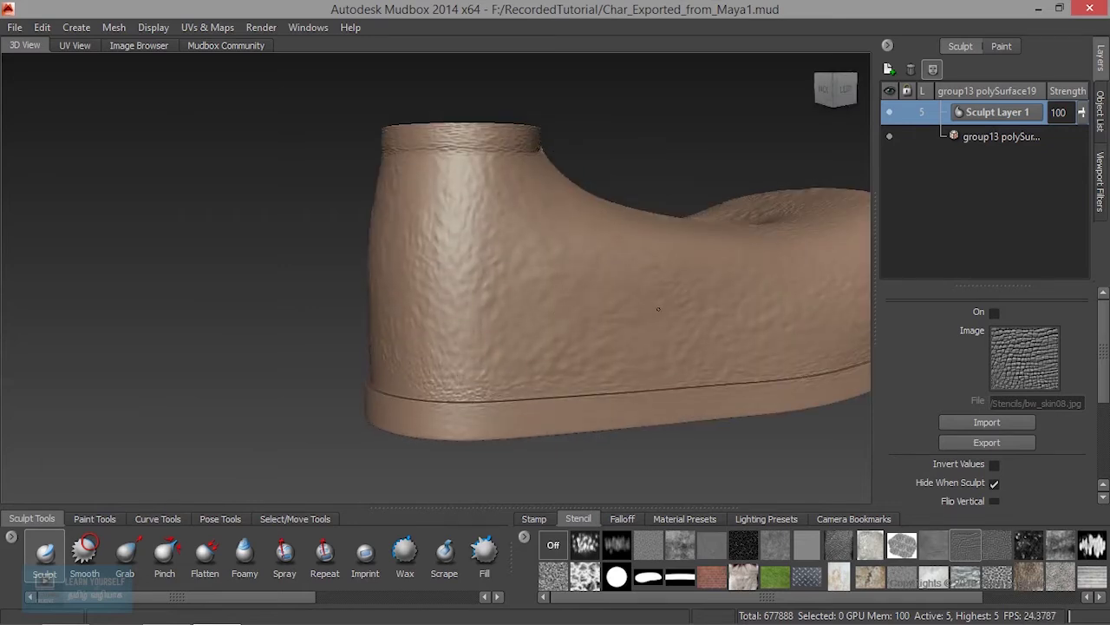
{"action": "middle_click_drag", "start_coordinate": [658, 308], "coordinate": [346, 264], "text": "alt"}
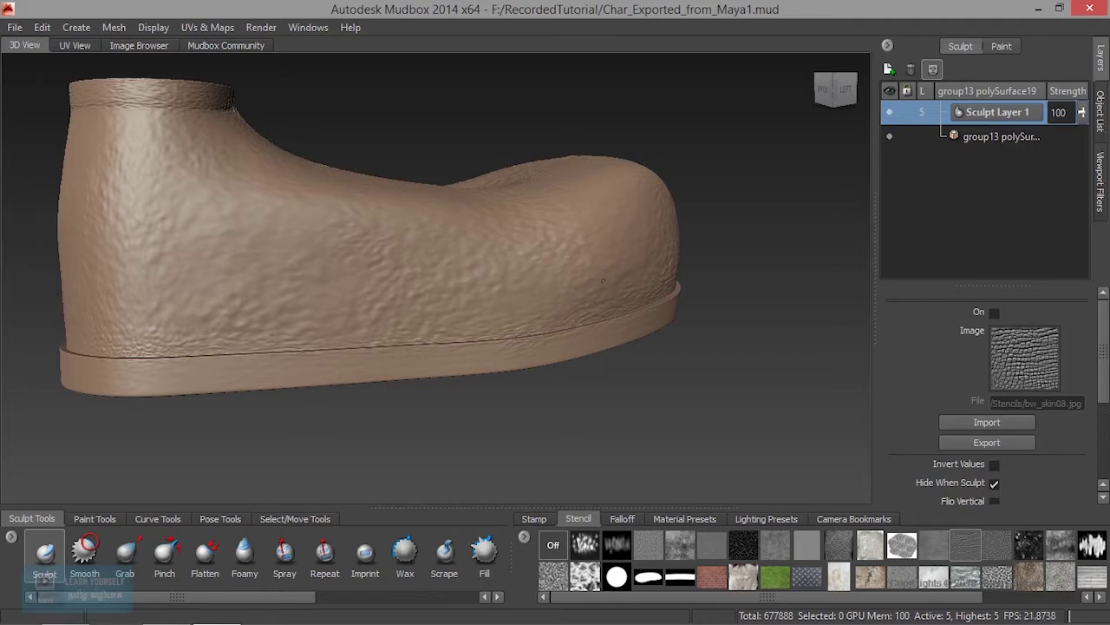
{"action": "mouse_move", "coordinate": [325, 295]}
{"action": "left_mouse_down", "text": "alt"}
{"action": "mouse_move", "coordinate": [736, 328]}
{"action": "mouse_move", "coordinate": [373, 359]}
{"action": "left_mouse_up", "text": "alt"}
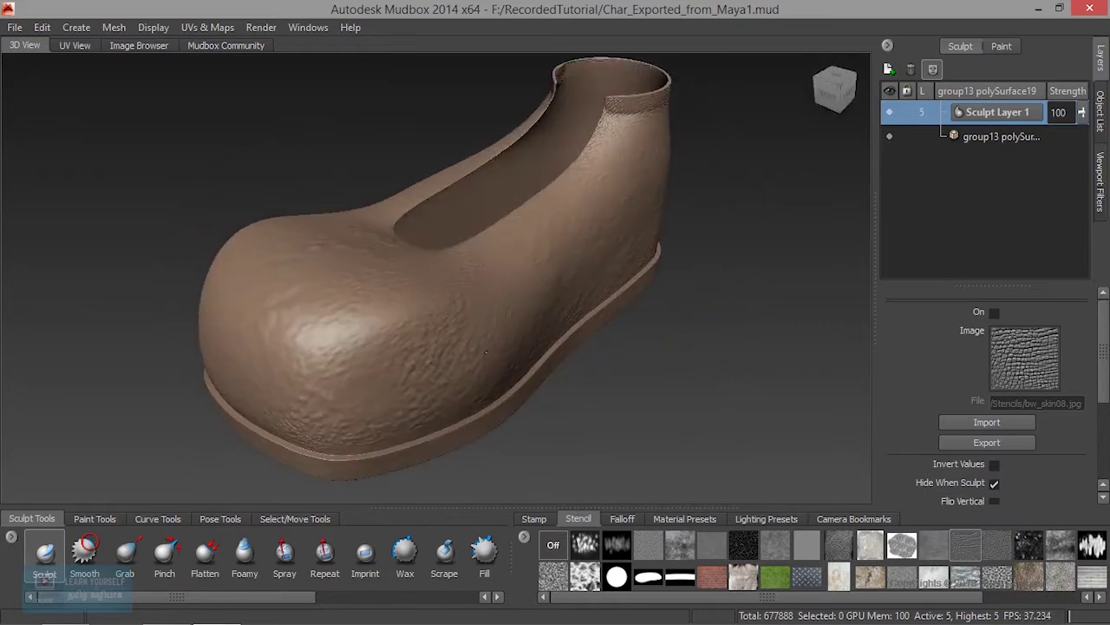
{"action": "right_click_drag", "start_coordinate": [359, 372], "coordinate": [401, 394], "text": "alt"}
{"action": "left_click_drag", "start_coordinate": [278, 347], "coordinate": [793, 243], "text": "alt"}
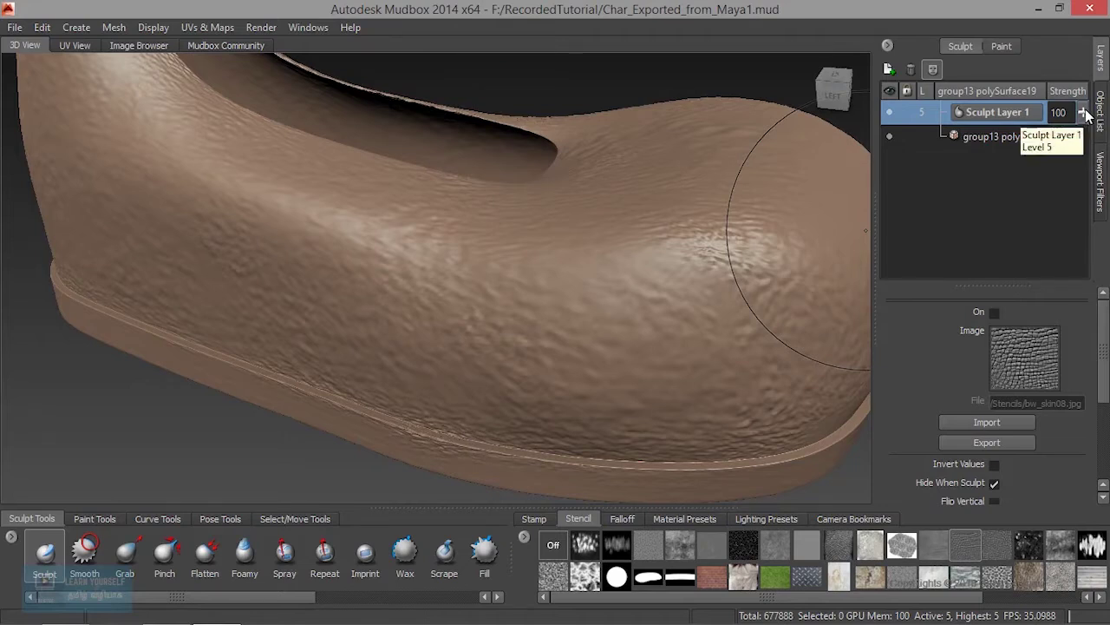
Lower Sculpt Layer 1's strength to 19 and merge the visible layers
{"action": "left_click_drag", "start_coordinate": [1087, 115], "coordinate": [1087, 177]}
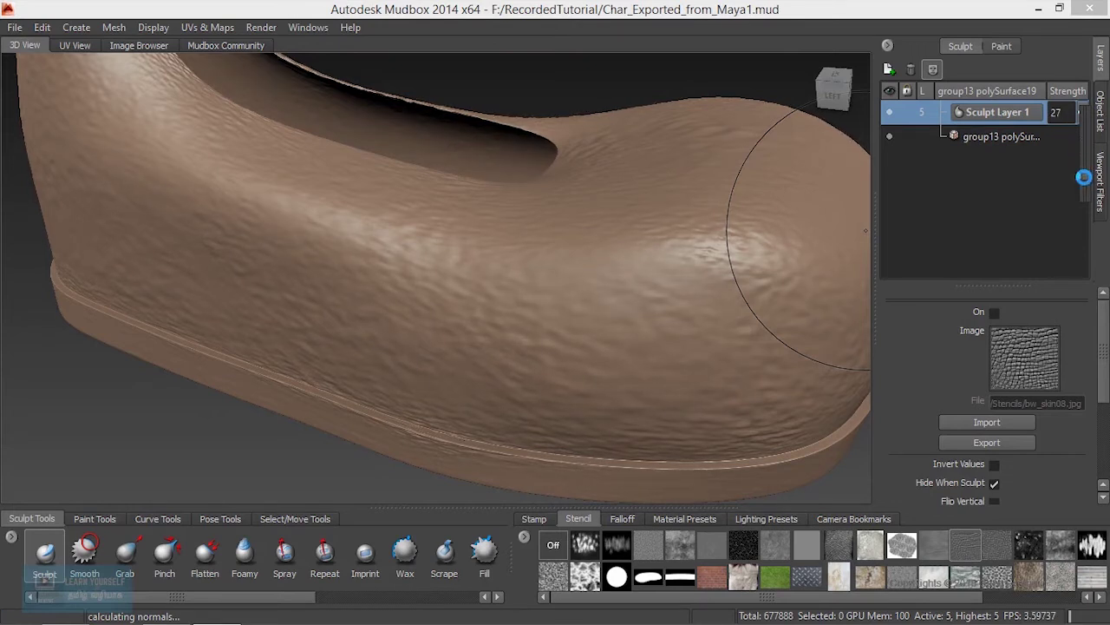
{"action": "left_click_drag", "start_coordinate": [1085, 178], "coordinate": [1089, 186]}
{"action": "right_click", "coordinate": [959, 164]}
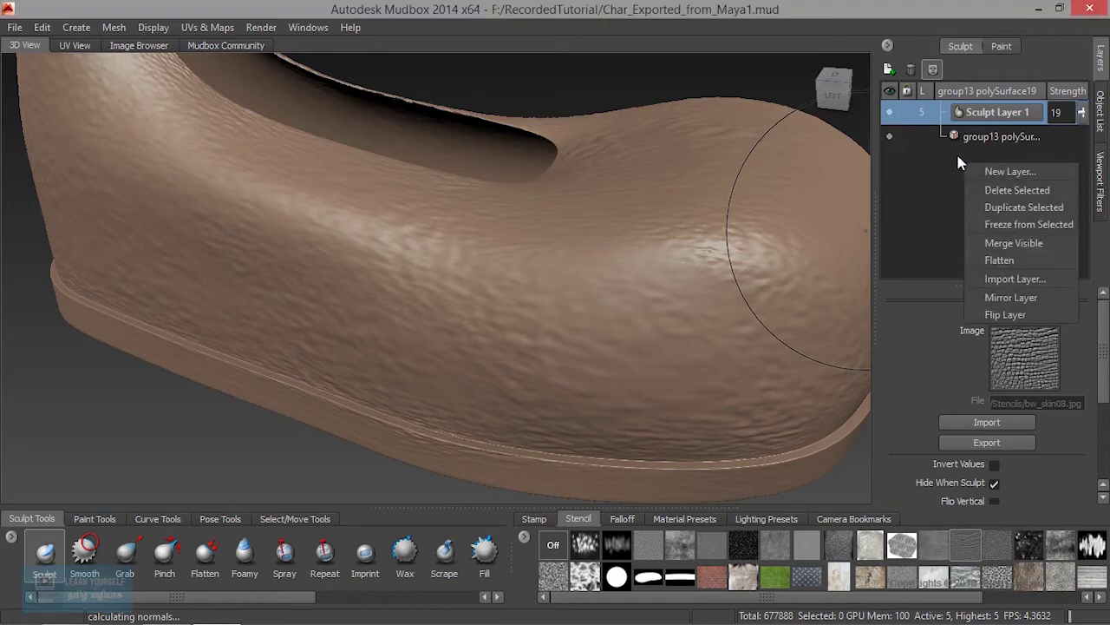
{"action": "left_click", "coordinate": [1031, 240]}
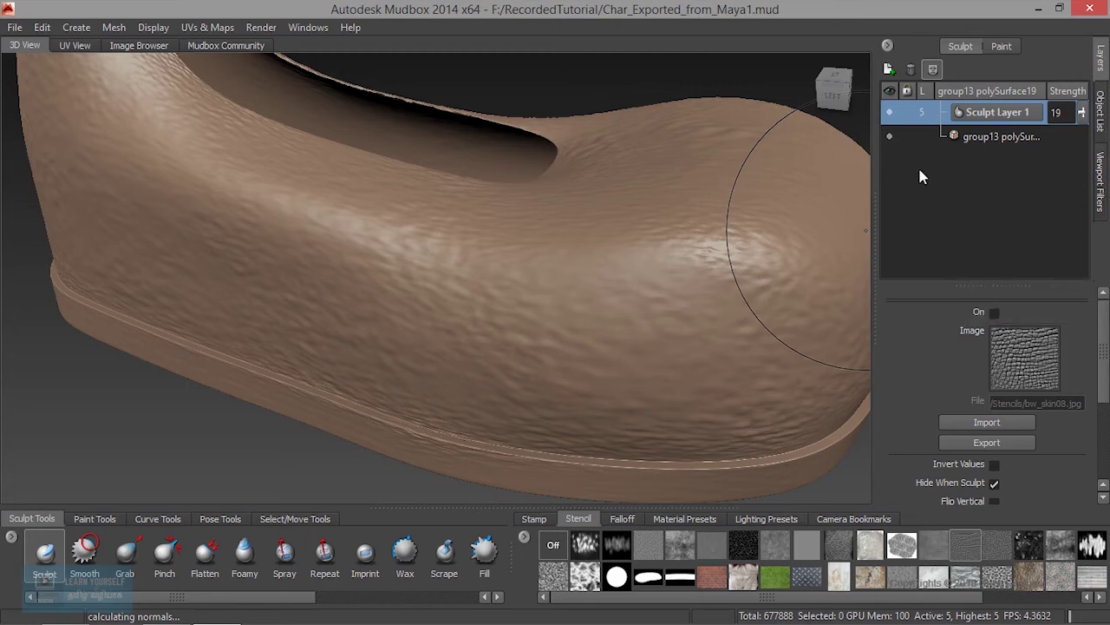
Select the base mesh row in the layer list and orbit the shoe
{"action": "left_click", "coordinate": [1017, 140]}
{"action": "left_click", "coordinate": [1015, 119]}
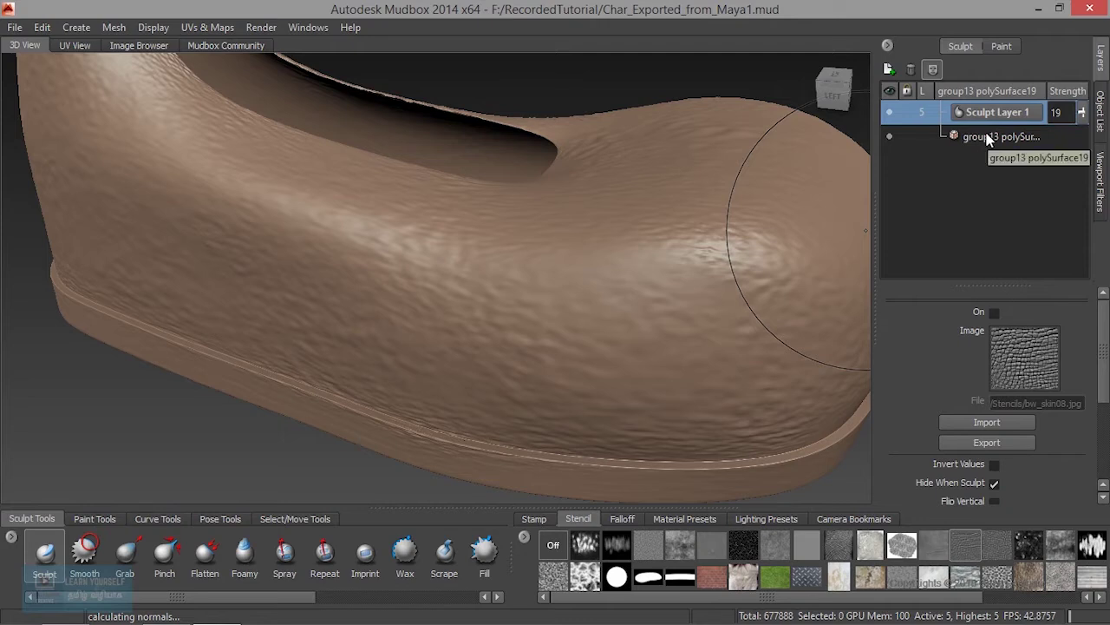
{"action": "left_click", "coordinate": [986, 139]}
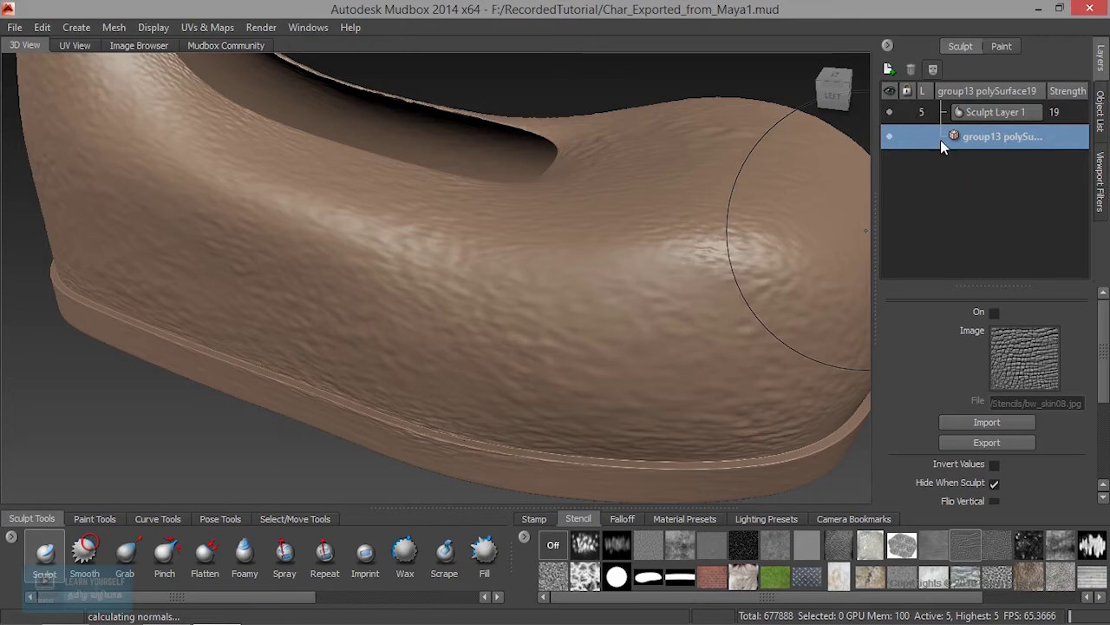
{"action": "left_click_drag", "start_coordinate": [599, 356], "coordinate": [564, 364], "text": "alt"}
Choose Show All from the model's marking menu and frame the shoe with F
{"action": "right_click_drag", "start_coordinate": [564, 365], "coordinate": [397, 321], "text": "alt"}
{"action": "mouse_move", "coordinate": [396, 322]}
{"action": "left_mouse_down", "text": "alt"}
{"action": "mouse_move", "coordinate": [409, 272]}
{"action": "mouse_move", "coordinate": [417, 304]}
{"action": "left_mouse_up", "text": "alt"}
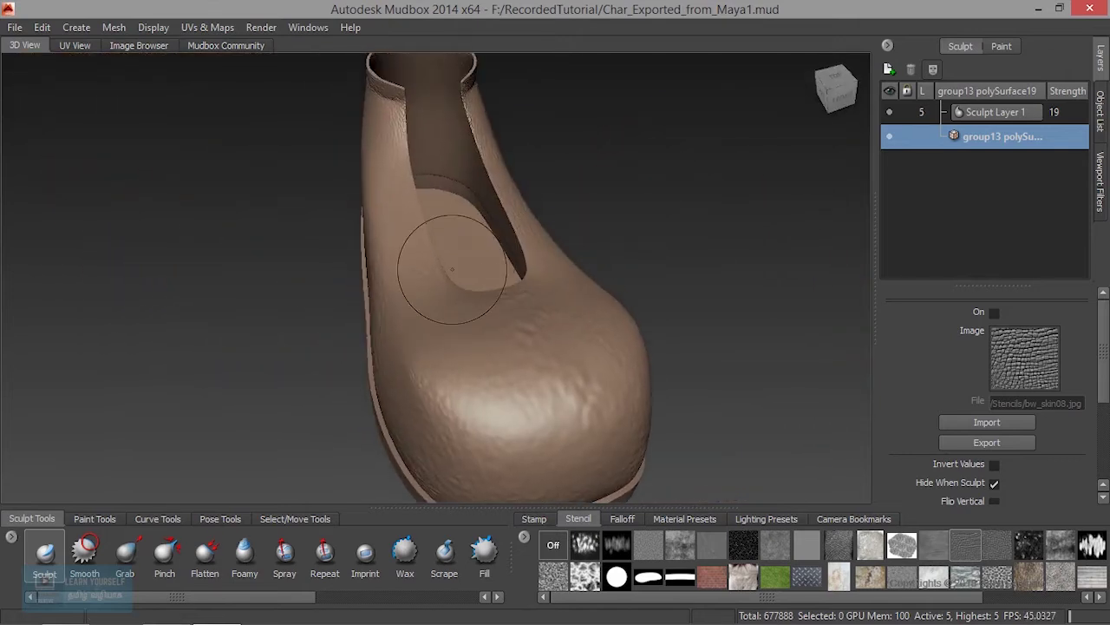
{"action": "right_click", "coordinate": [616, 142]}
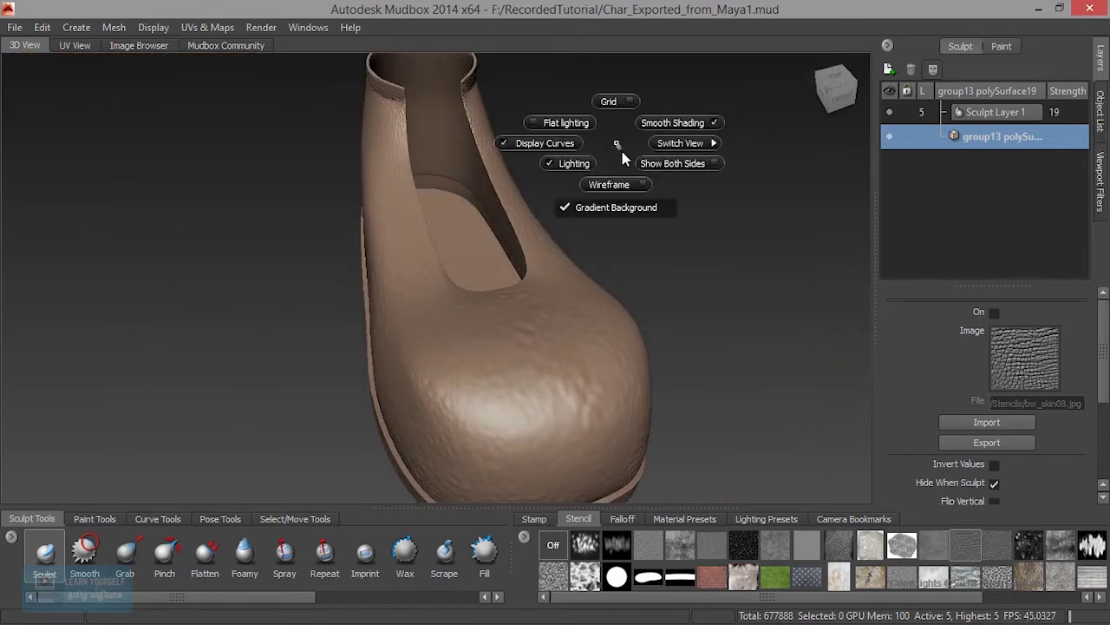
{"action": "right_click", "coordinate": [535, 303]}
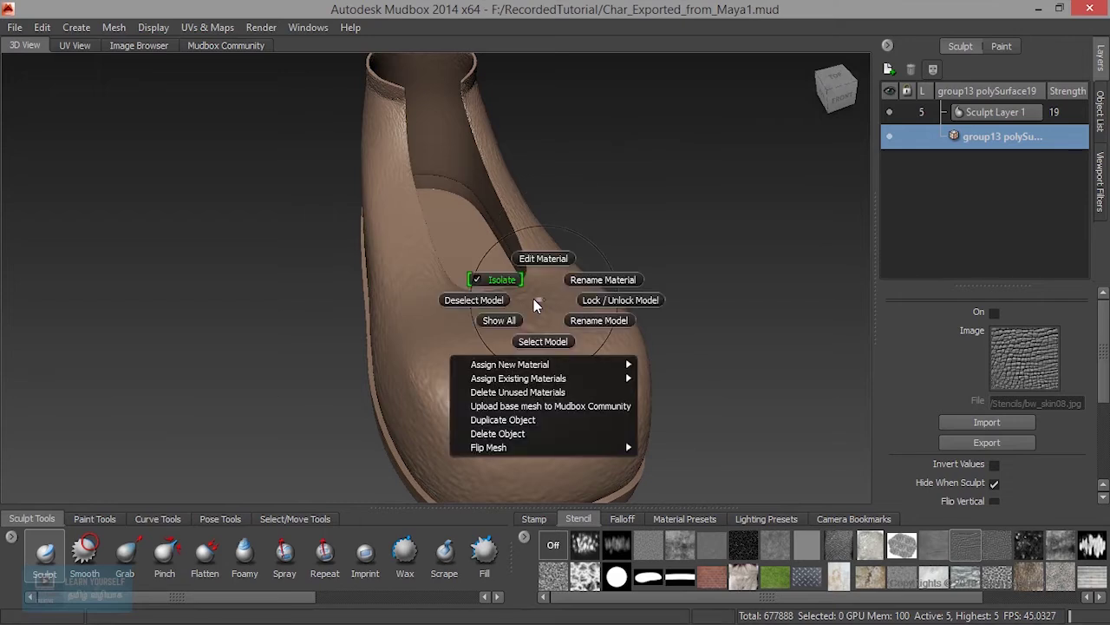
{"action": "left_click", "coordinate": [499, 320]}
{"action": "key", "text": "f"}
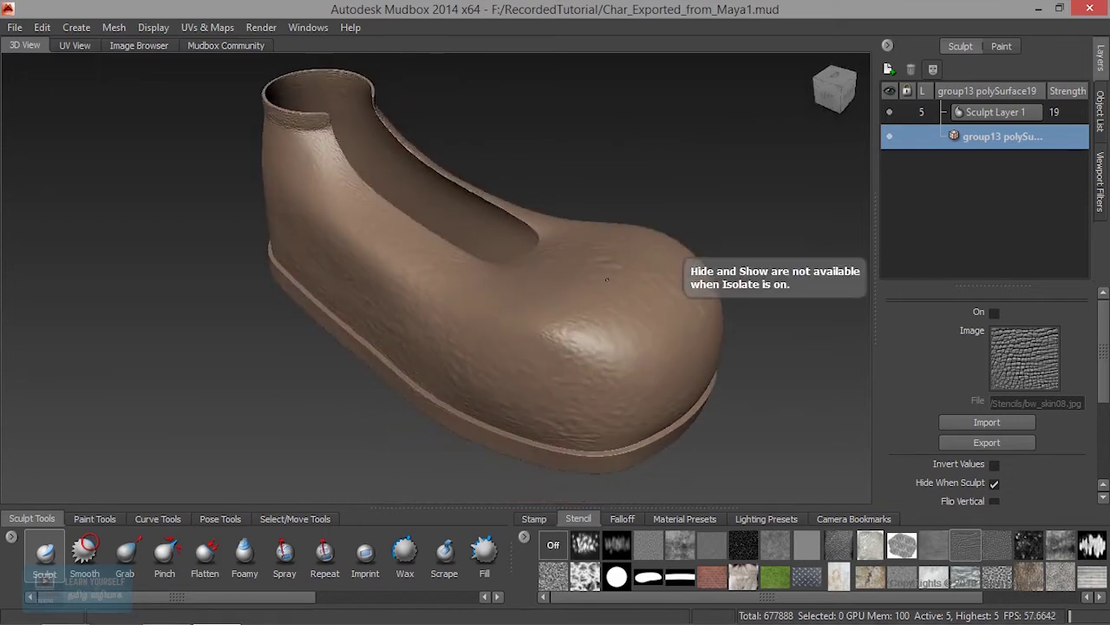
{"action": "left_click_drag", "start_coordinate": [608, 279], "coordinate": [521, 299], "text": "alt"}
{"action": "scroll", "coordinate": [505, 309], "scroll_direction": "up", "scroll_amount": 5}
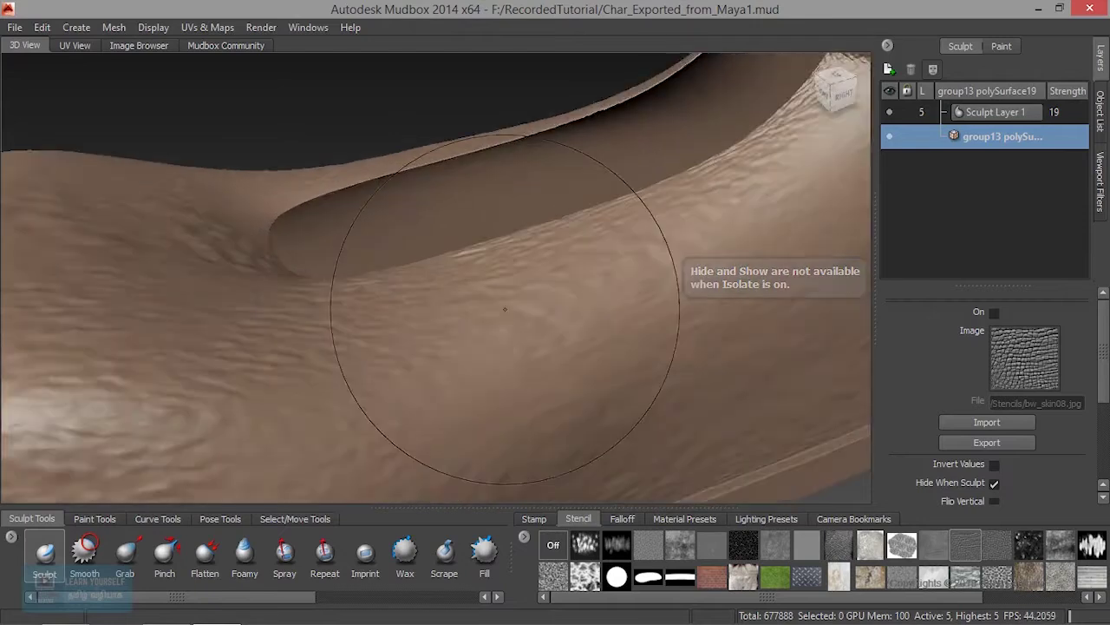
{"action": "scroll", "coordinate": [505, 309], "scroll_direction": "down", "scroll_amount": 5}
{"action": "scroll", "coordinate": [364, 221], "scroll_direction": "down", "scroll_amount": 3}
{"action": "mouse_move", "coordinate": [365, 221]}
{"action": "left_mouse_down", "text": "alt"}
{"action": "mouse_move", "coordinate": [459, 256]}
{"action": "mouse_move", "coordinate": [434, 310]}
{"action": "mouse_move", "coordinate": [451, 282]}
{"action": "mouse_move", "coordinate": [399, 321]}
{"action": "mouse_move", "coordinate": [408, 460]}
{"action": "left_mouse_up", "text": "alt"}
{"action": "scroll", "coordinate": [416, 243], "scroll_direction": "up", "scroll_amount": 3}
{"action": "scroll", "coordinate": [399, 321], "scroll_direction": "down", "scroll_amount": 3}
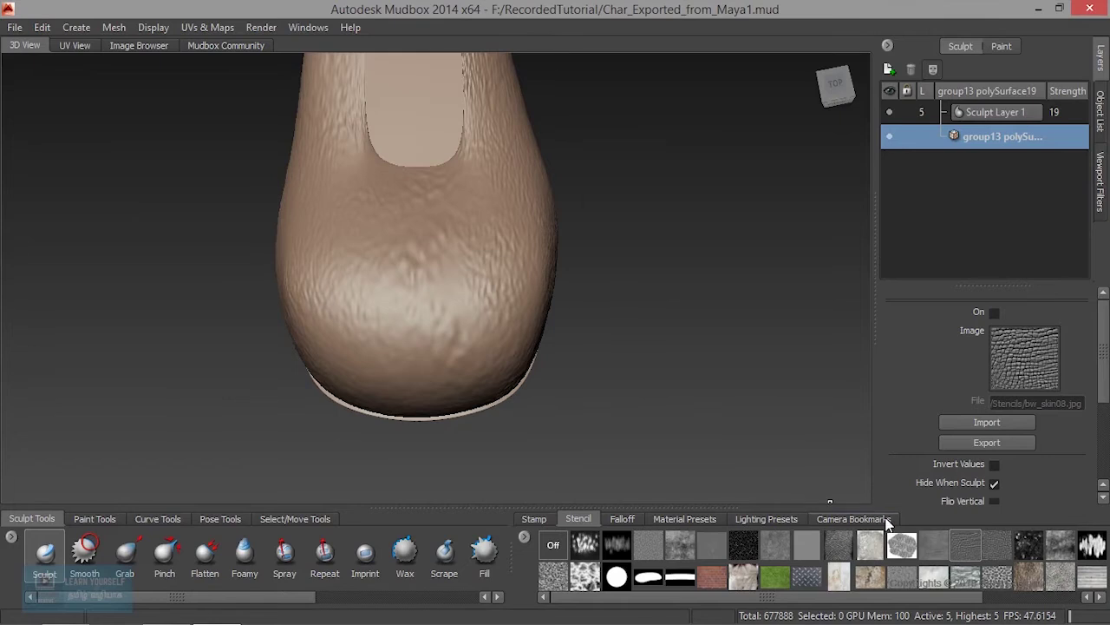
{"action": "scroll", "coordinate": [948, 562], "scroll_direction": "down", "scroll_amount": 1}
{"action": "scroll", "coordinate": [702, 550], "scroll_direction": "up", "scroll_amount": 1}
In the Image Browser, open a new directory and navigate into F:\Texture
{"action": "left_click", "coordinate": [134, 46]}
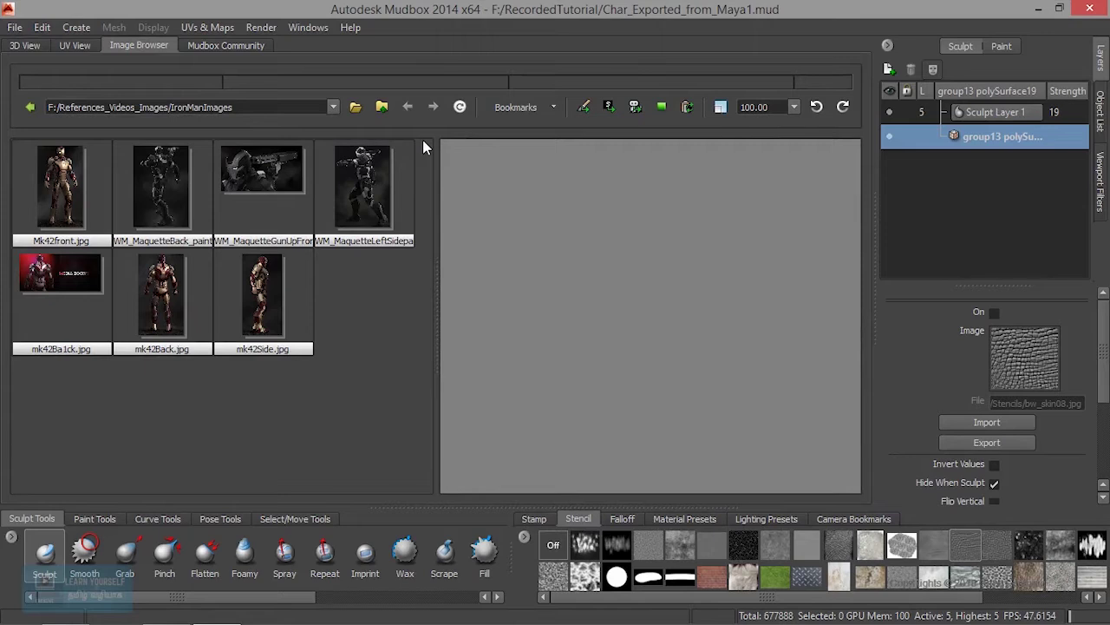
{"action": "left_click", "coordinate": [360, 107]}
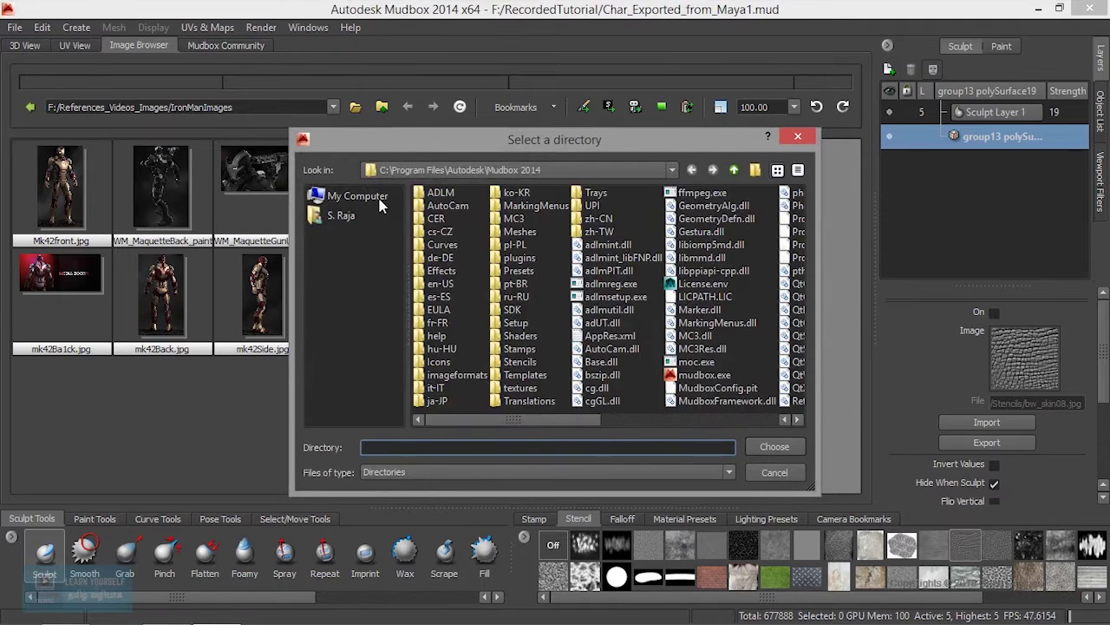
{"action": "left_click", "coordinate": [342, 196]}
{"action": "left_click", "coordinate": [458, 238]}
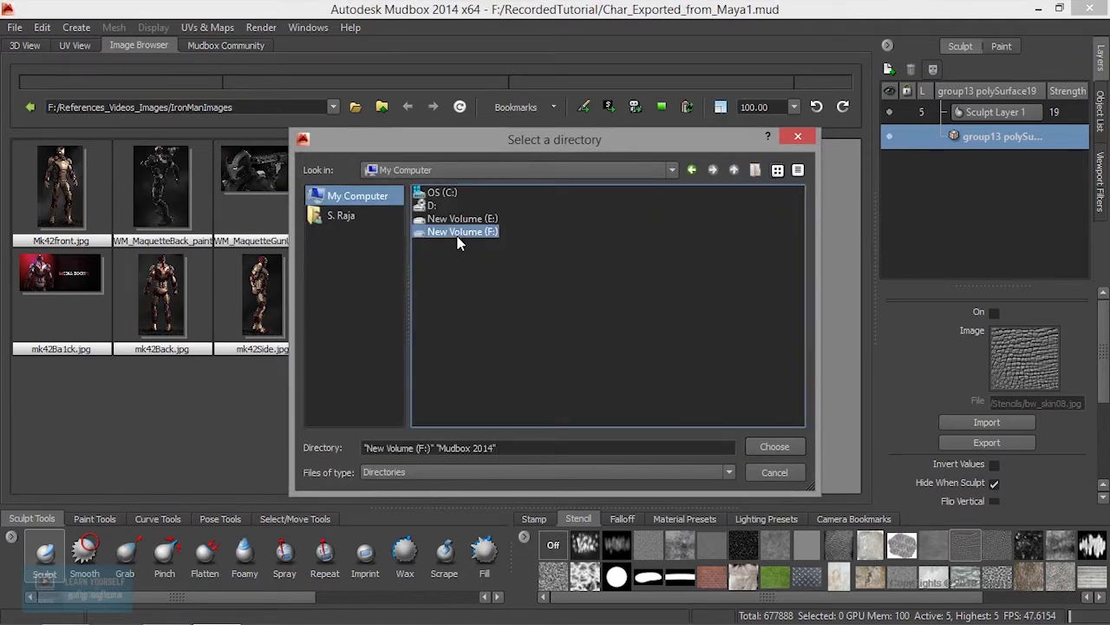
{"action": "double_click", "coordinate": [459, 244]}
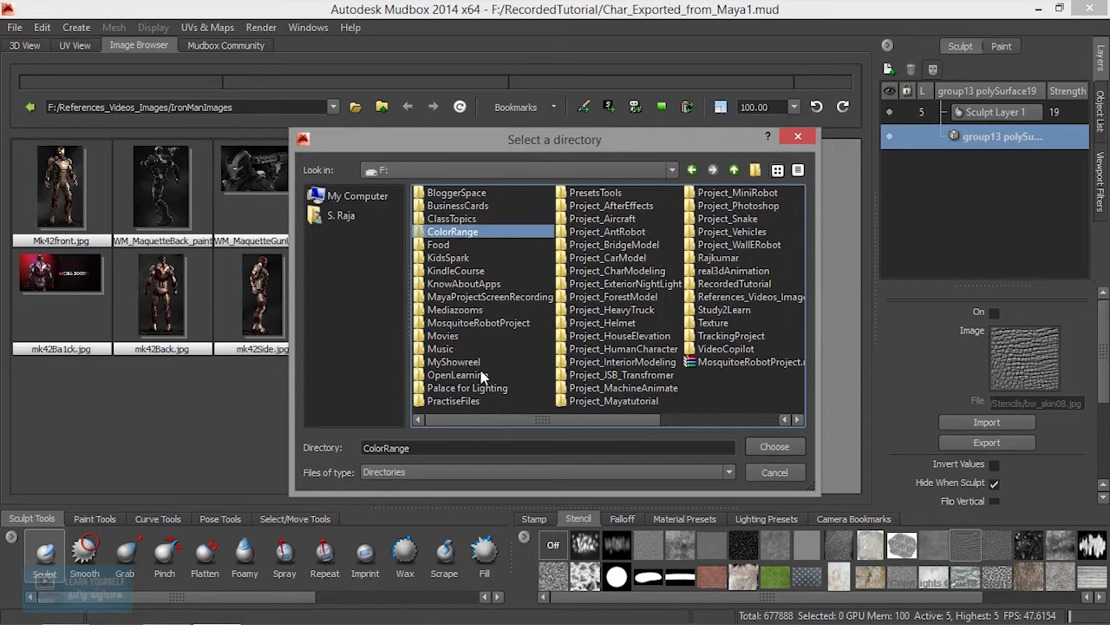
{"action": "key", "text": "t"}
{"action": "key", "text": "Return"}
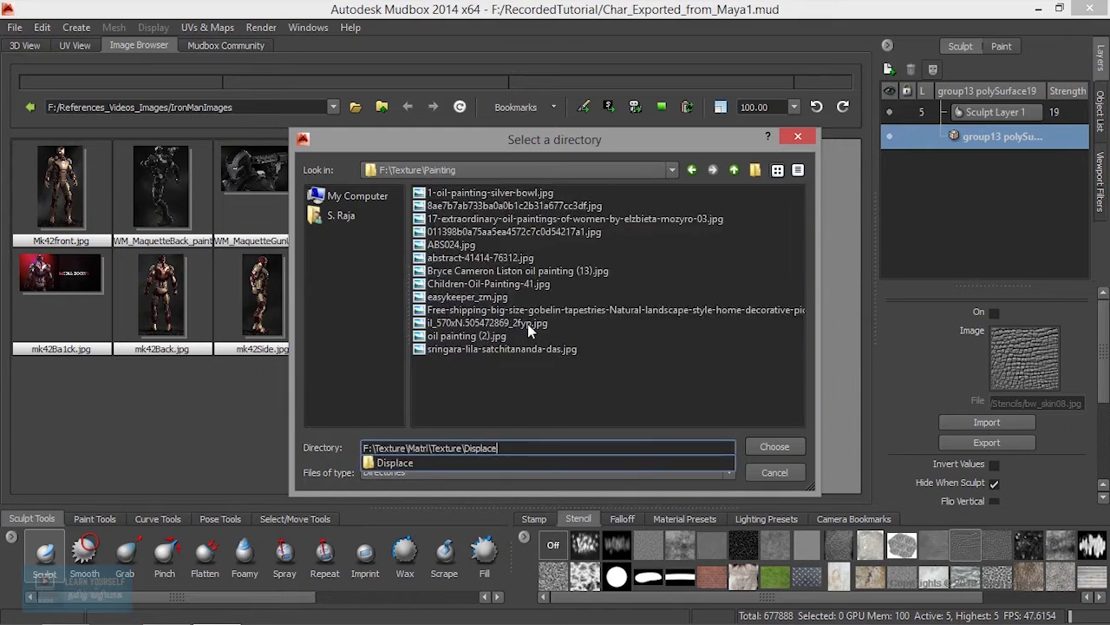
Paste the F:\Texture\Matrl\Texture\Displace path and confirm it as the browsed folder
{"action": "left_click", "coordinate": [488, 195]}
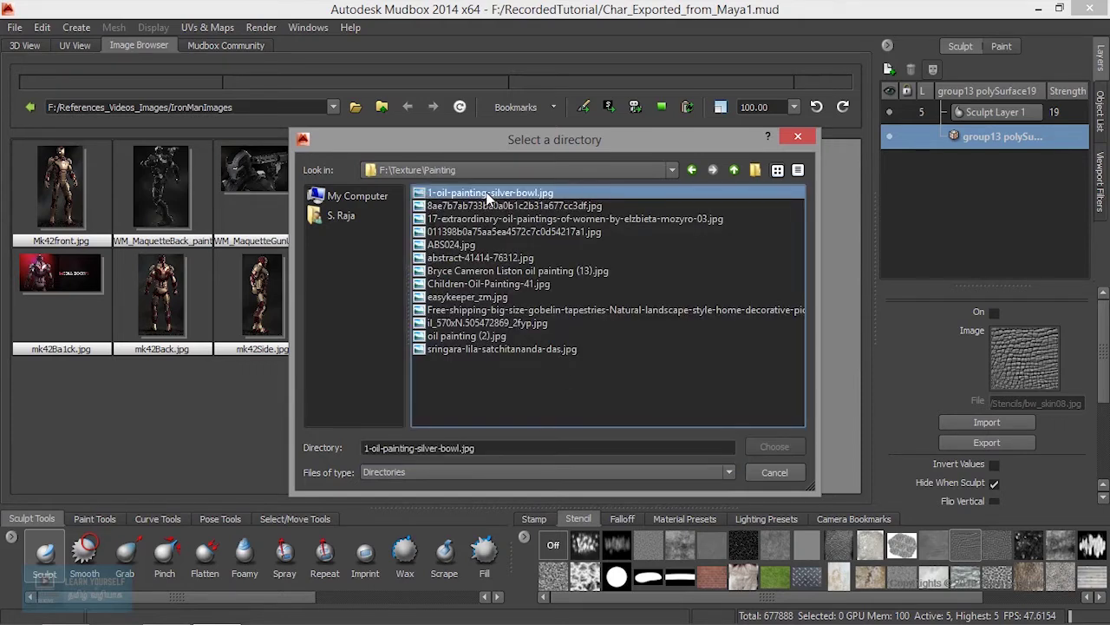
{"action": "left_click", "coordinate": [489, 208]}
{"action": "left_click", "coordinate": [486, 258]}
{"action": "mouse_move", "coordinate": [397, 448]}
{"action": "left_mouse_down"}
{"action": "mouse_move", "coordinate": [455, 447]}
{"action": "mouse_move", "coordinate": [269, 462]}
{"action": "left_mouse_up"}
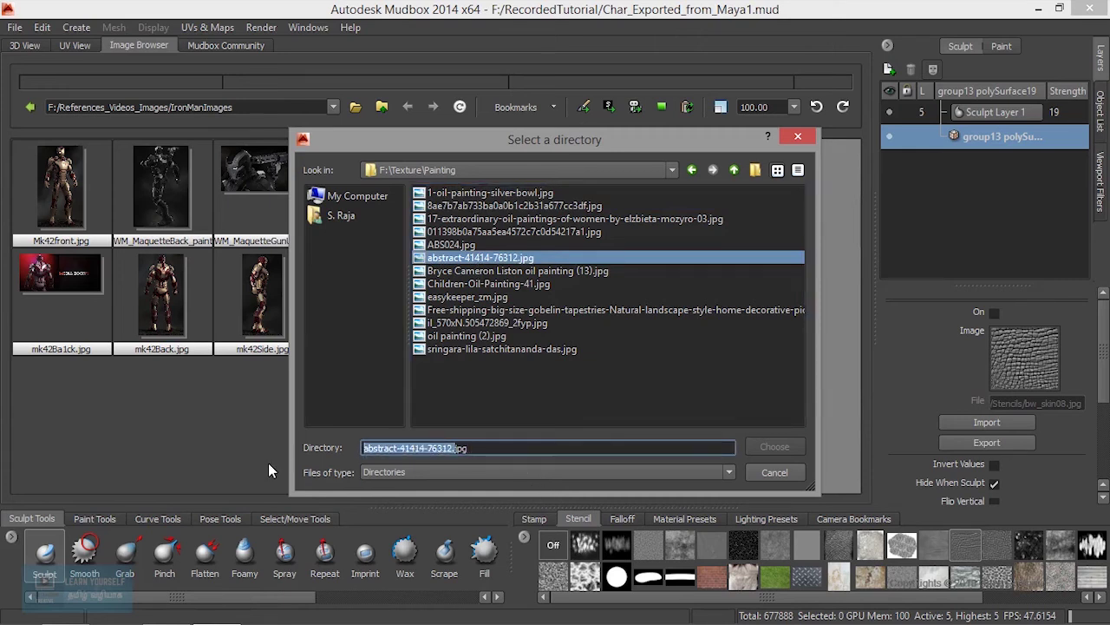
{"action": "type", "text": "F:\\Texture\\Matrl\\Texture\\Displace"}
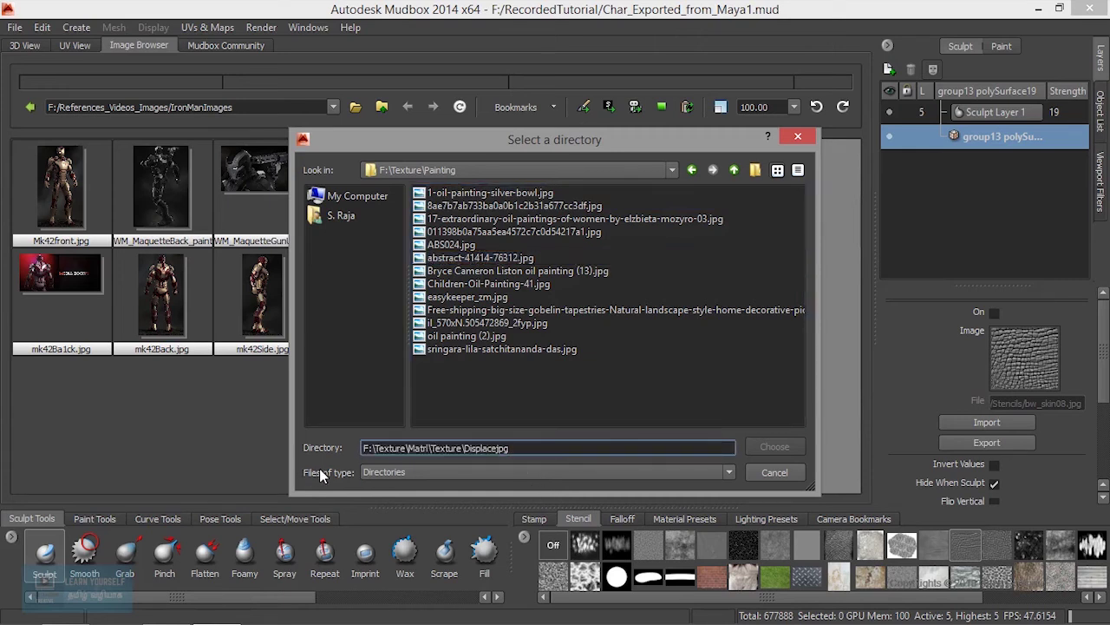
{"action": "key", "text": "BackSpace"}
{"action": "key", "text": "BackSpace"}
{"action": "key", "text": "BackSpace"}
{"action": "key", "text": "Return"}
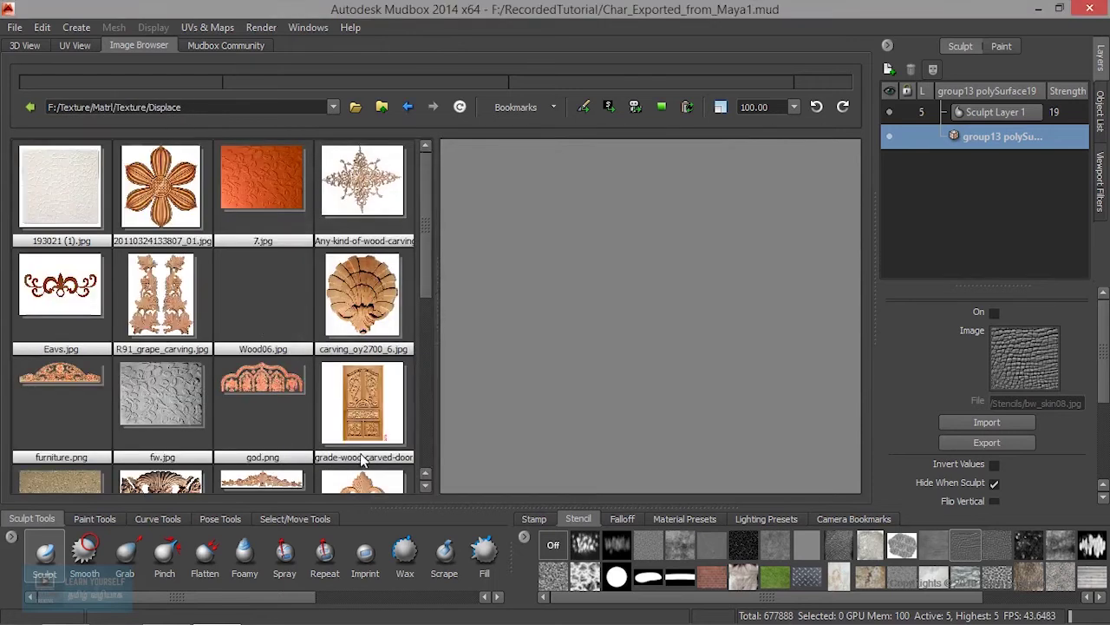
Zoom and pan across the Eavs.jpg scroll ornament preview, then return to the 3D View
{"action": "left_click_drag", "start_coordinate": [431, 202], "coordinate": [431, 265]}
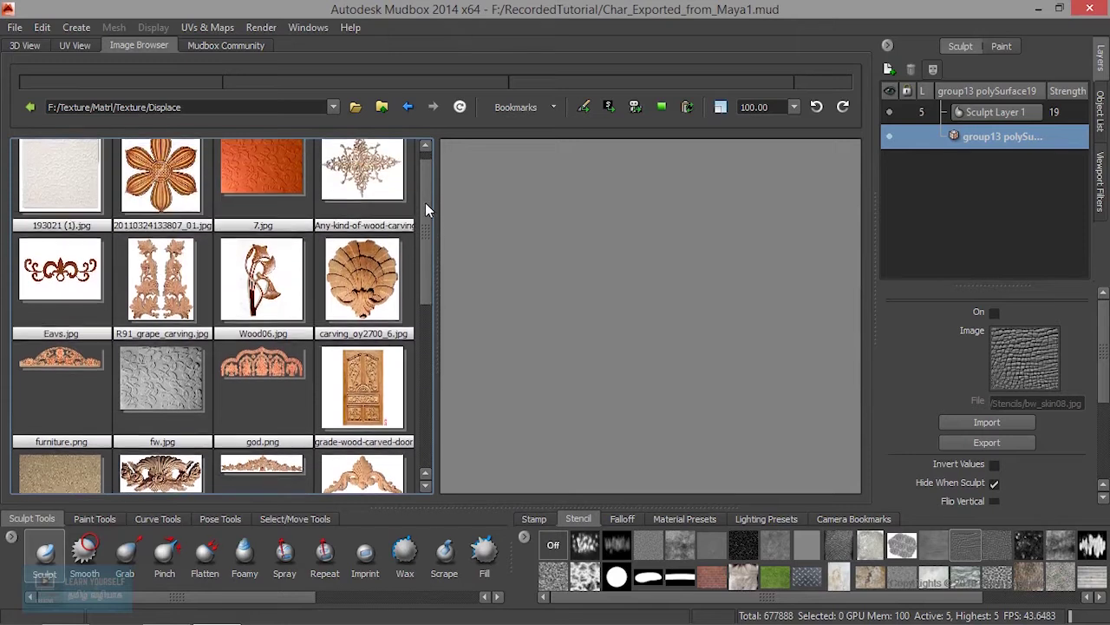
{"action": "left_click_drag", "start_coordinate": [432, 266], "coordinate": [423, 191]}
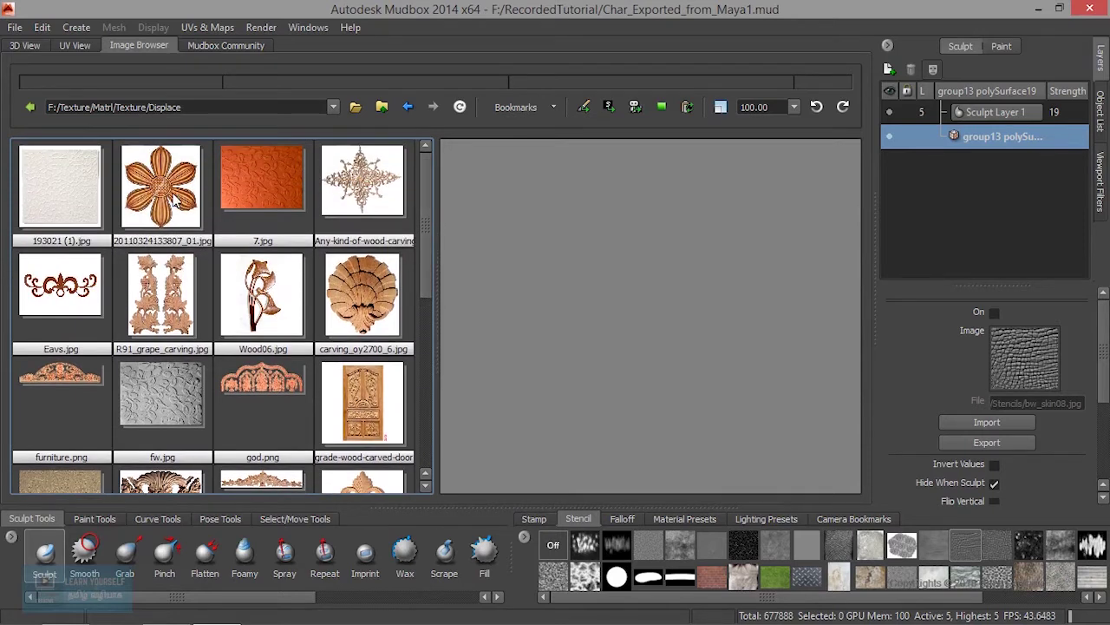
{"action": "left_click", "coordinate": [59, 298]}
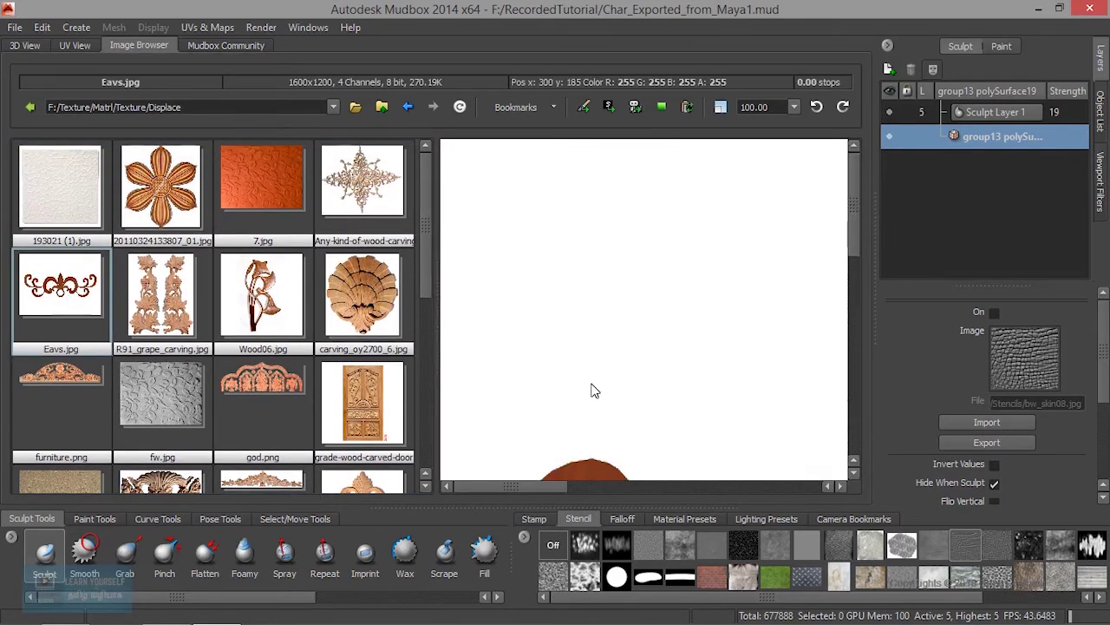
{"action": "scroll", "coordinate": [591, 386], "scroll_direction": "up", "scroll_amount": 2}
{"action": "scroll", "coordinate": [593, 389], "scroll_direction": "up", "scroll_amount": 2}
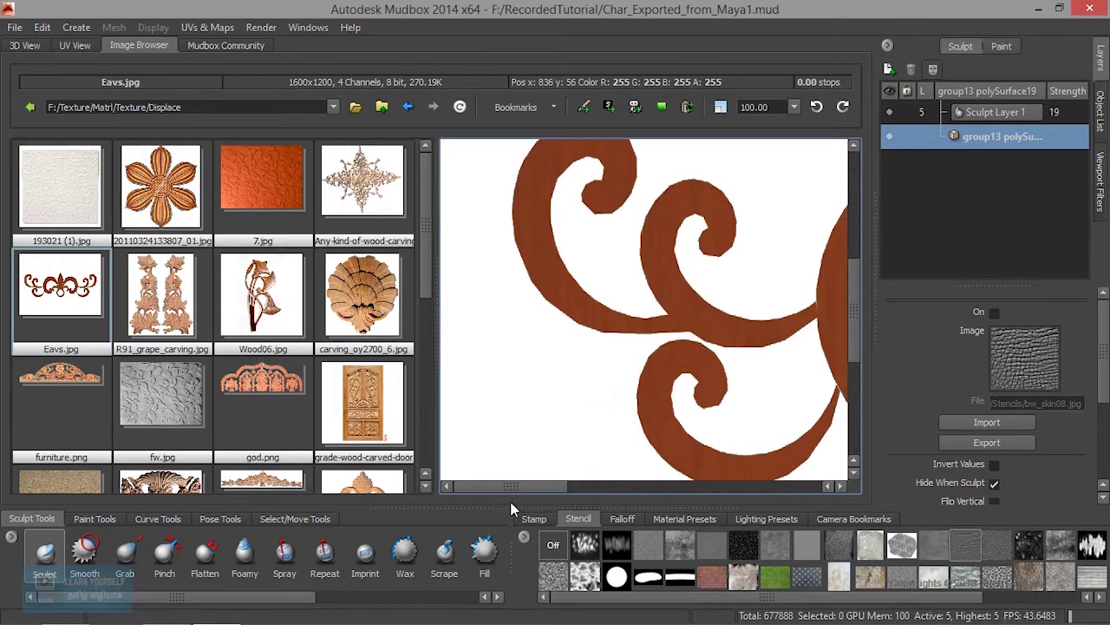
{"action": "left_click_drag", "start_coordinate": [512, 487], "coordinate": [617, 490]}
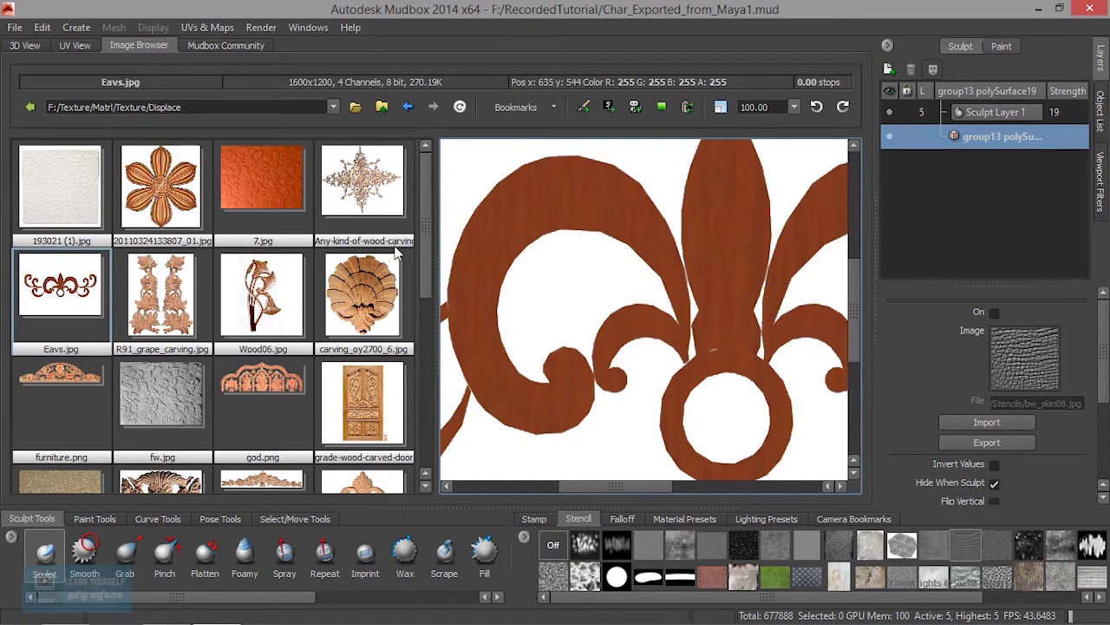
{"action": "left_click", "coordinate": [25, 45]}
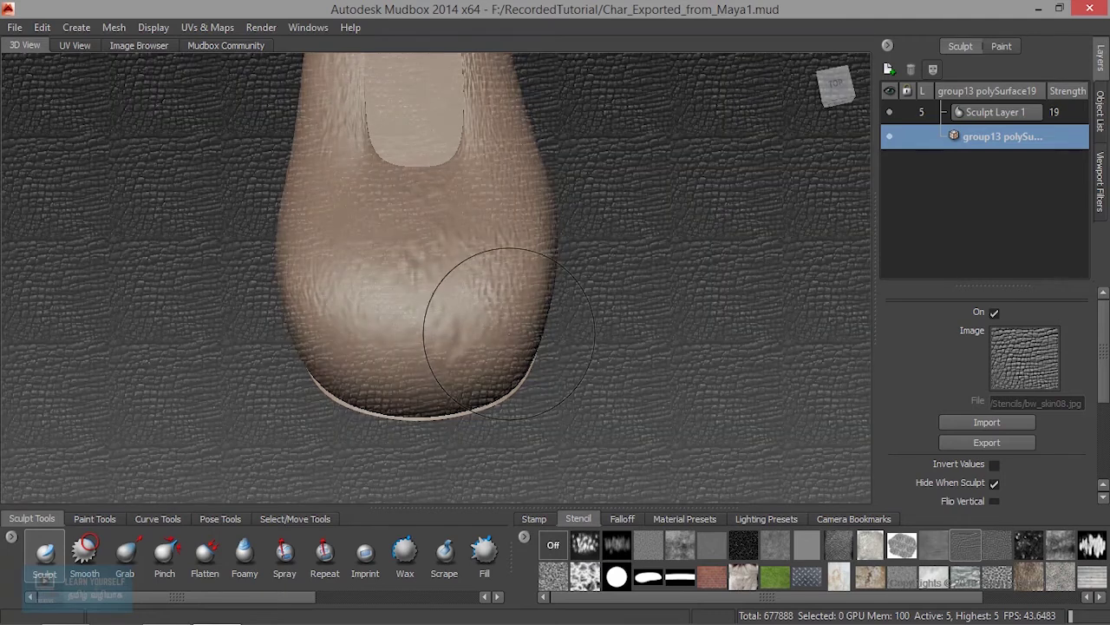
{"action": "scroll", "coordinate": [646, 546], "scroll_direction": "down", "scroll_amount": 1}
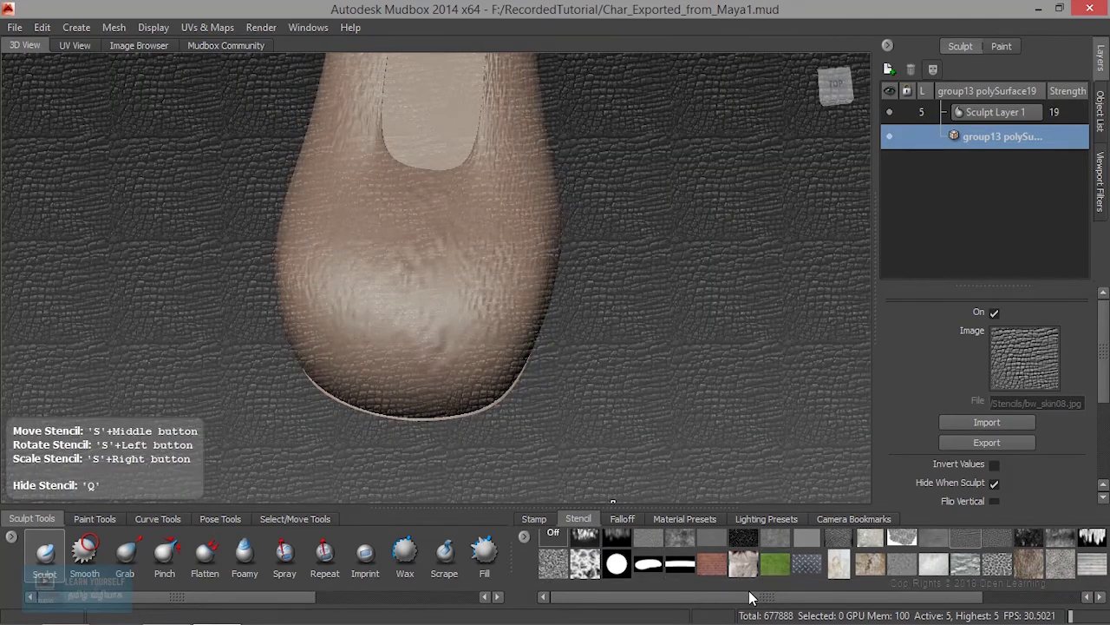
{"action": "scroll", "coordinate": [751, 606], "scroll_direction": "down", "scroll_amount": 1}
{"action": "scroll", "coordinate": [608, 564], "scroll_direction": "down", "scroll_amount": 1}
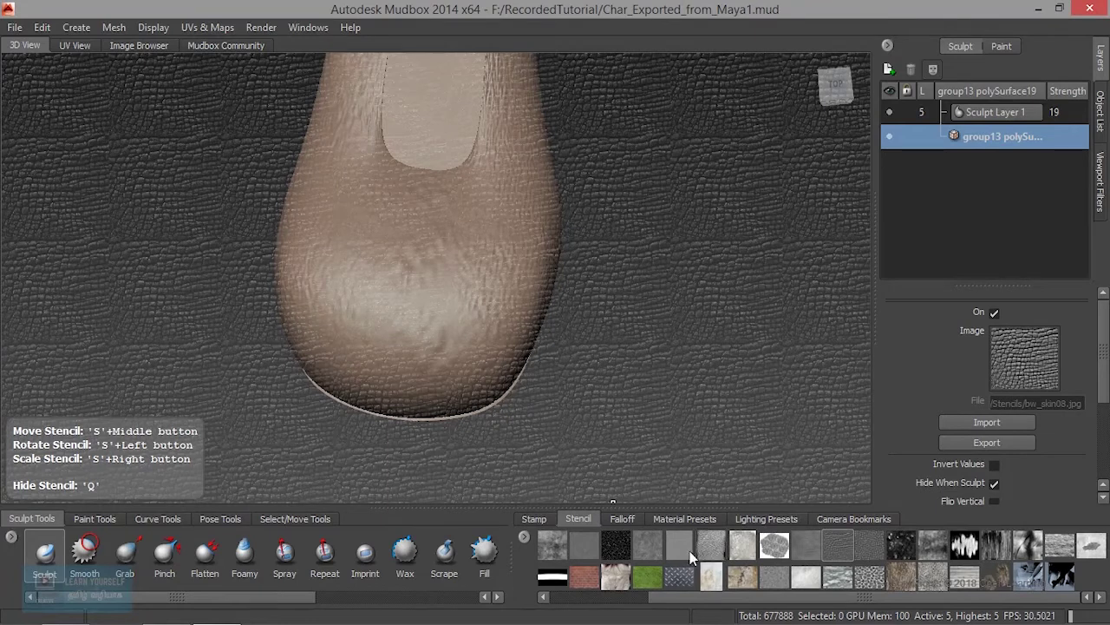
{"action": "left_click_drag", "start_coordinate": [681, 599], "coordinate": [533, 598]}
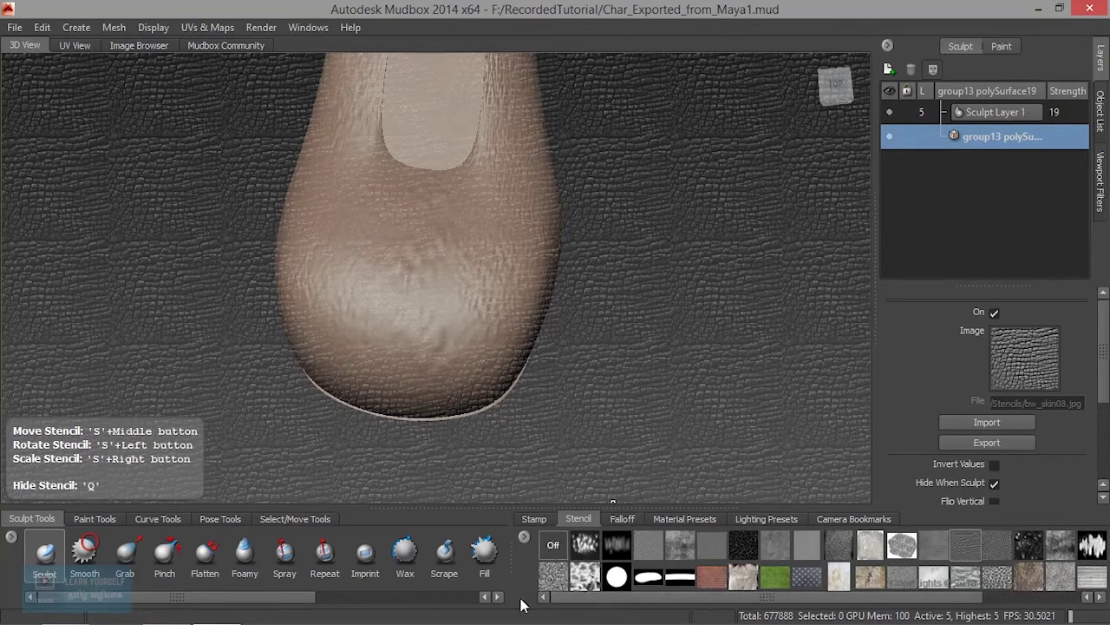
{"action": "left_click", "coordinate": [566, 545]}
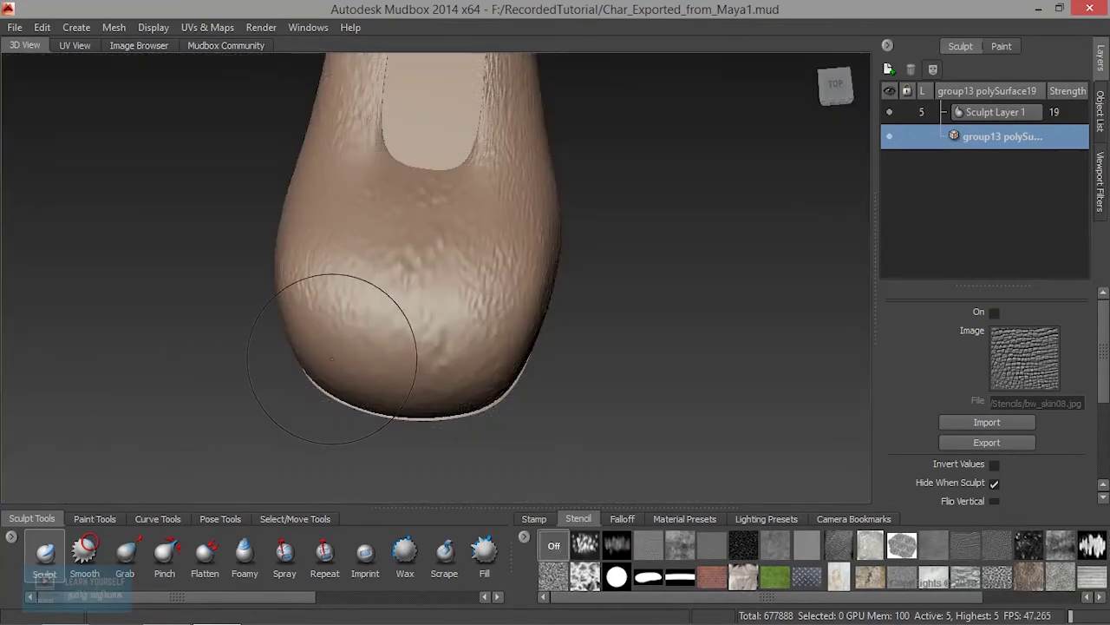
{"action": "left_click_drag", "start_coordinate": [359, 347], "coordinate": [355, 362], "text": "alt"}
{"action": "key", "text": "q"}
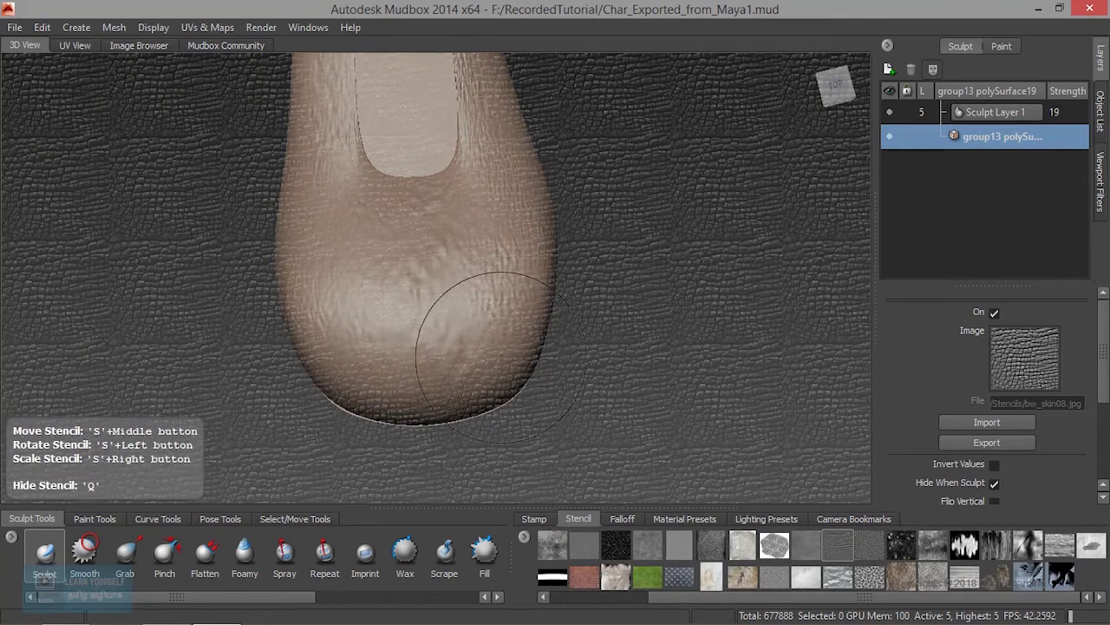
Import Eavs.jpg as the stencil image and orbit the shoe beneath the tiled ornament
{"action": "left_click", "coordinate": [976, 421]}
{"action": "left_click", "coordinate": [291, 291]}
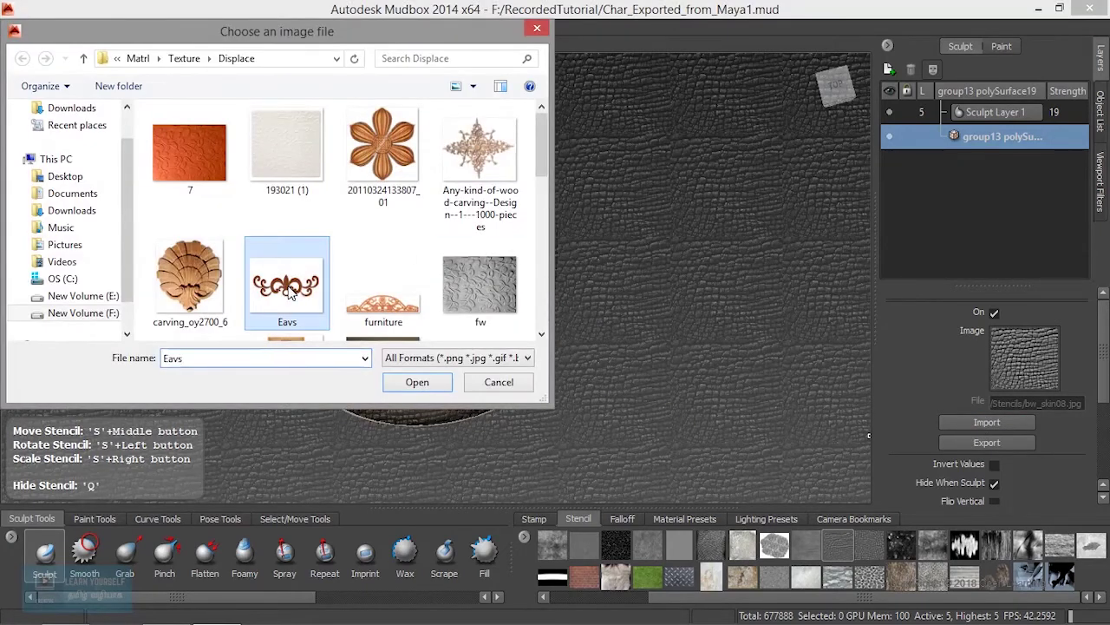
{"action": "left_click", "coordinate": [420, 382]}
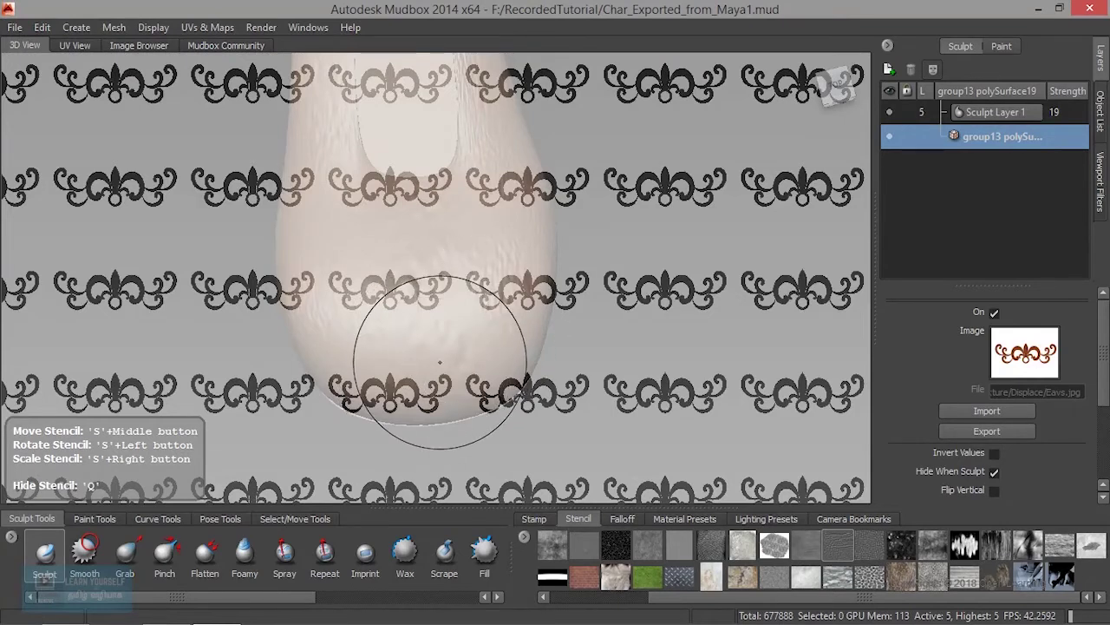
{"action": "mouse_move", "coordinate": [402, 372]}
{"action": "left_mouse_down", "text": "alt"}
{"action": "mouse_move", "coordinate": [450, 354]}
{"action": "mouse_move", "coordinate": [497, 383]}
{"action": "left_mouse_up", "text": "alt"}
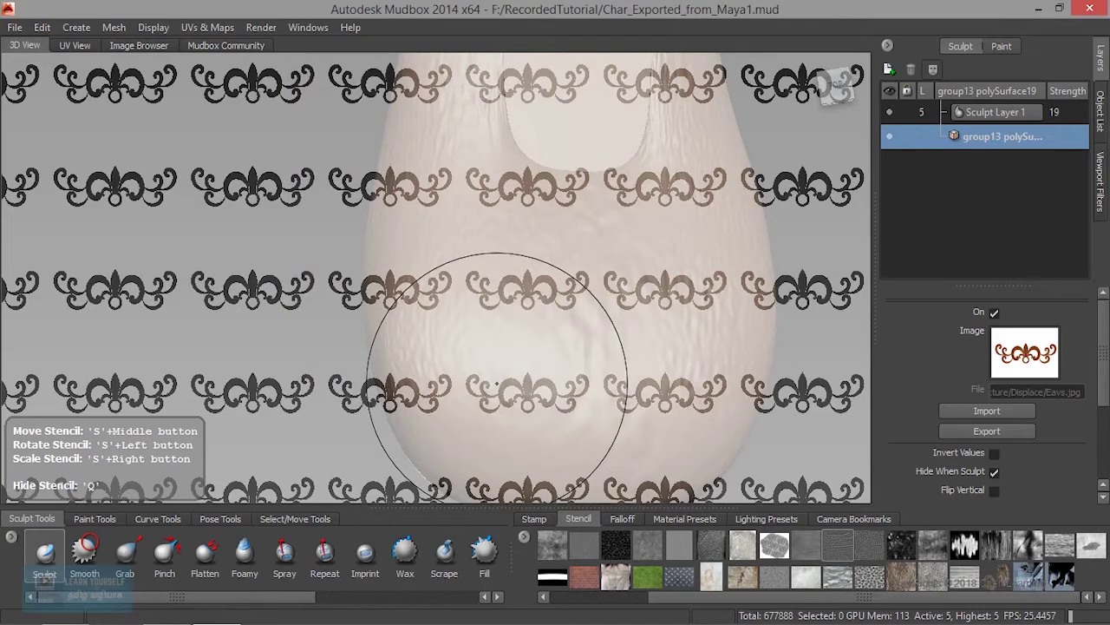
Uncheck Use Tiles and scale the single Eavs ornament up over the shoe toe
{"action": "left_click", "coordinate": [995, 471]}
{"action": "scroll", "coordinate": [997, 460], "scroll_direction": "down", "scroll_amount": 2}
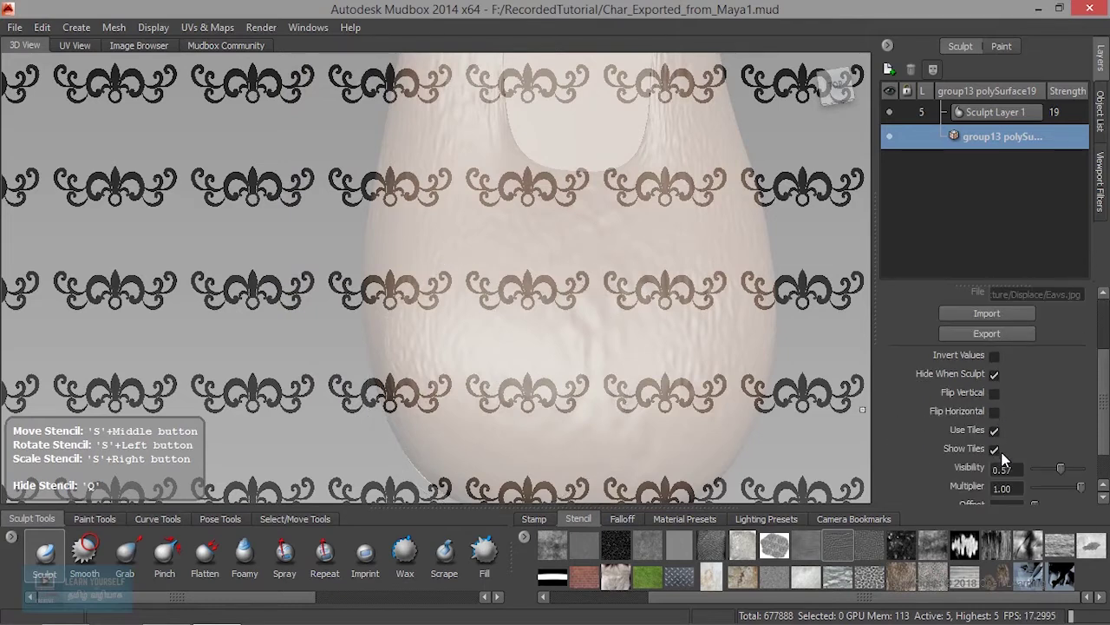
{"action": "left_click", "coordinate": [995, 429]}
{"action": "mouse_move", "coordinate": [494, 486]}
{"action": "left_mouse_down", "text": "alt"}
{"action": "mouse_move", "coordinate": [438, 350]}
{"action": "mouse_move", "coordinate": [444, 340]}
{"action": "left_mouse_up", "text": "alt"}
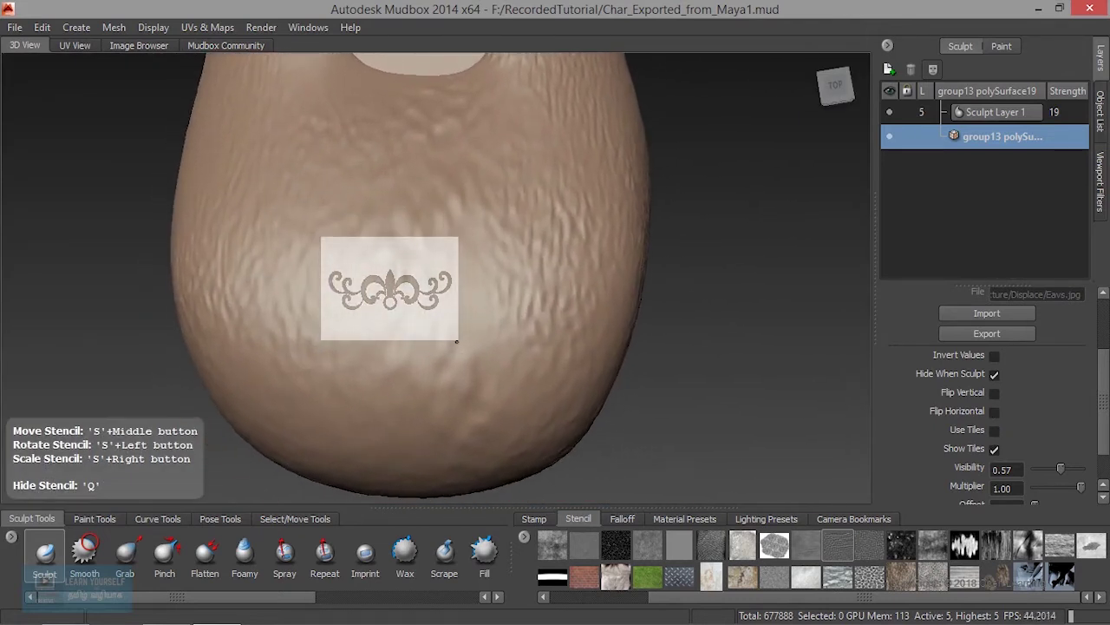
{"action": "right_click_drag", "start_coordinate": [443, 341], "coordinate": [655, 357]}
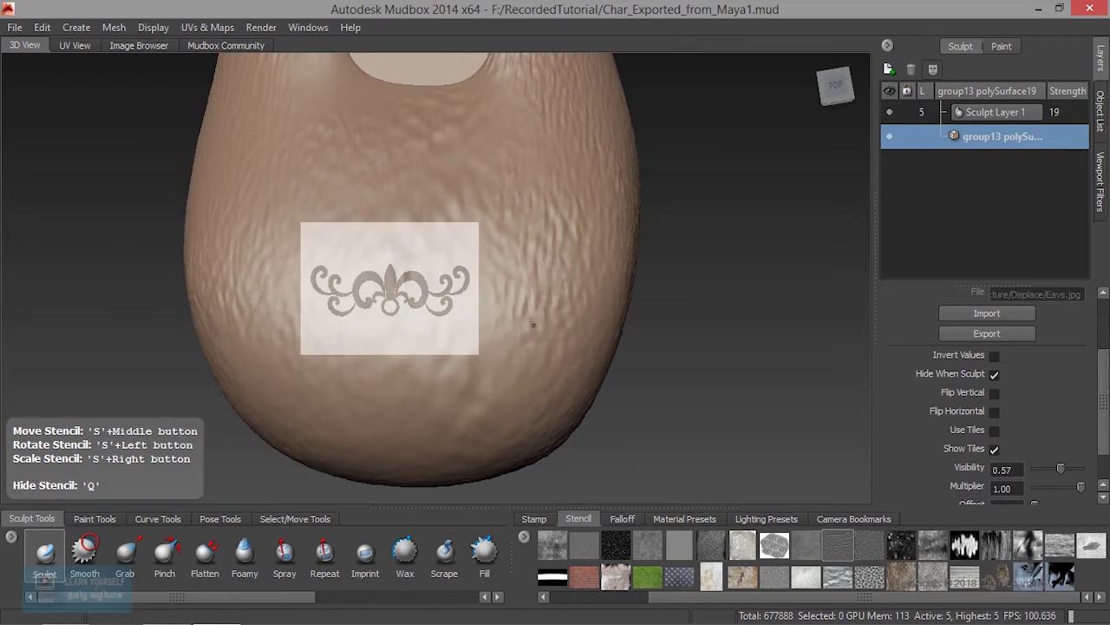
{"action": "left_click_drag", "start_coordinate": [655, 357], "coordinate": [555, 365], "text": "alt"}
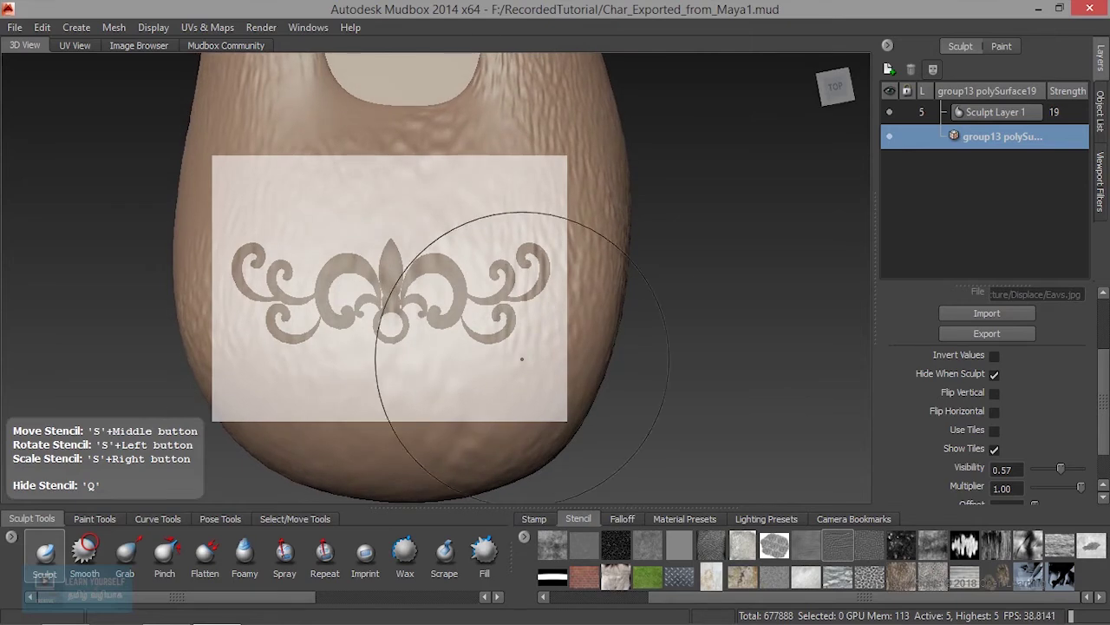
Briefly hide the stencil with Q to check the toe, then switch it off
{"action": "key", "text": "q"}
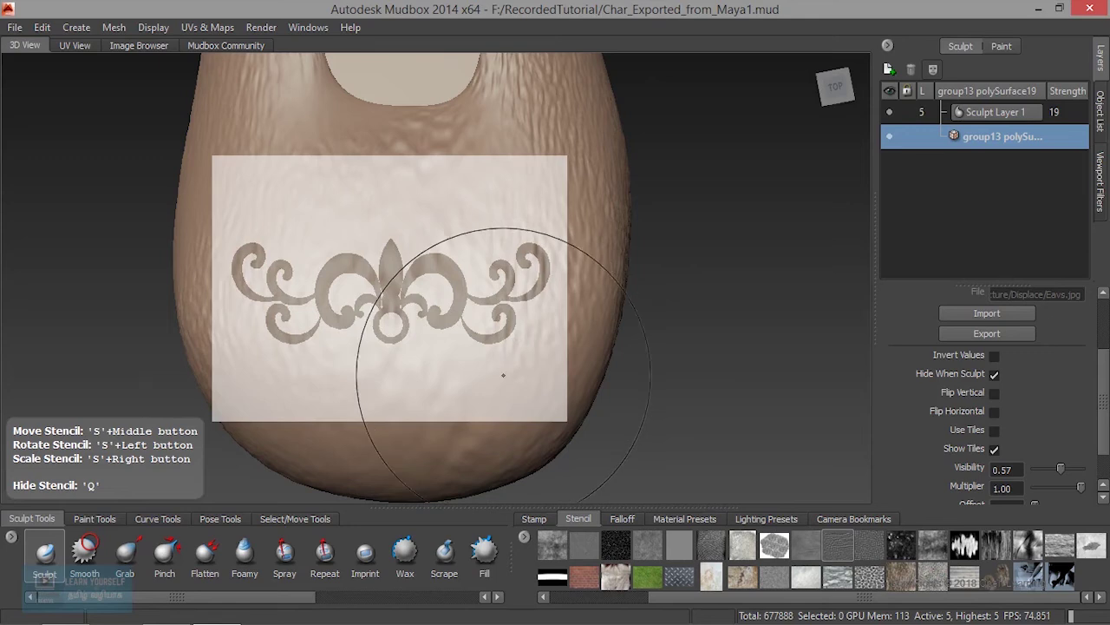
{"action": "left_click_drag", "start_coordinate": [718, 600], "coordinate": [631, 603]}
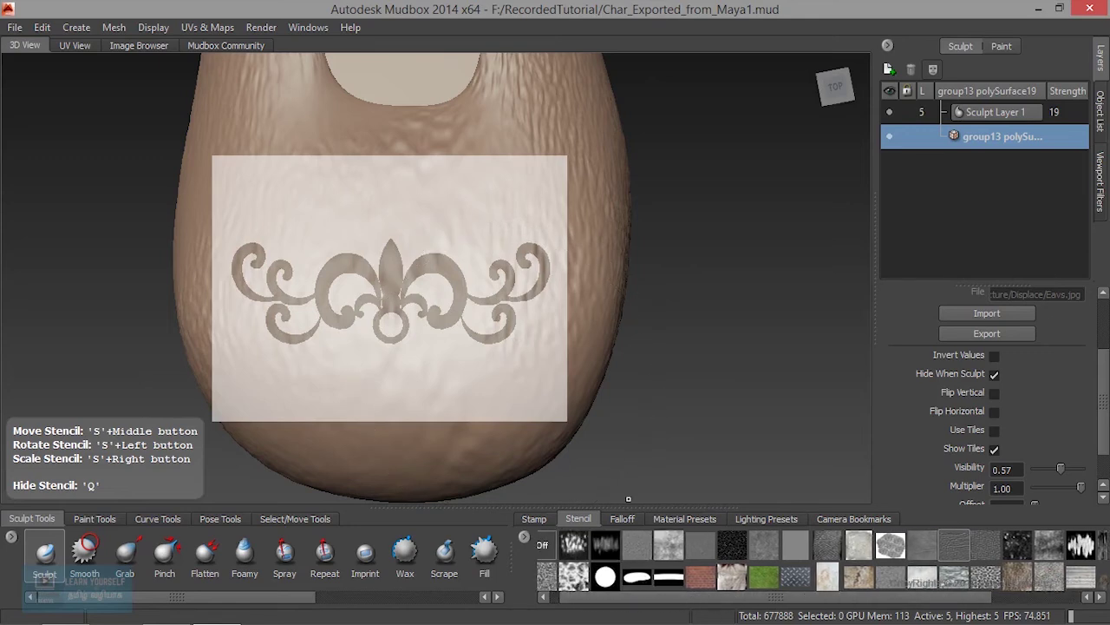
{"action": "left_click_drag", "start_coordinate": [1103, 395], "coordinate": [1104, 343]}
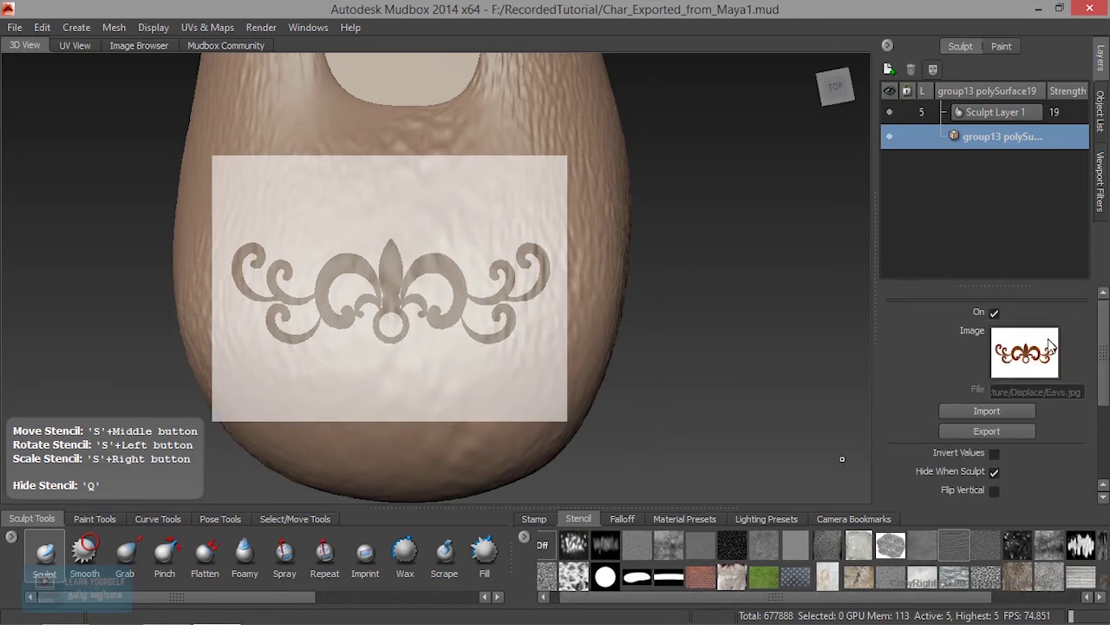
{"action": "left_click", "coordinate": [546, 548]}
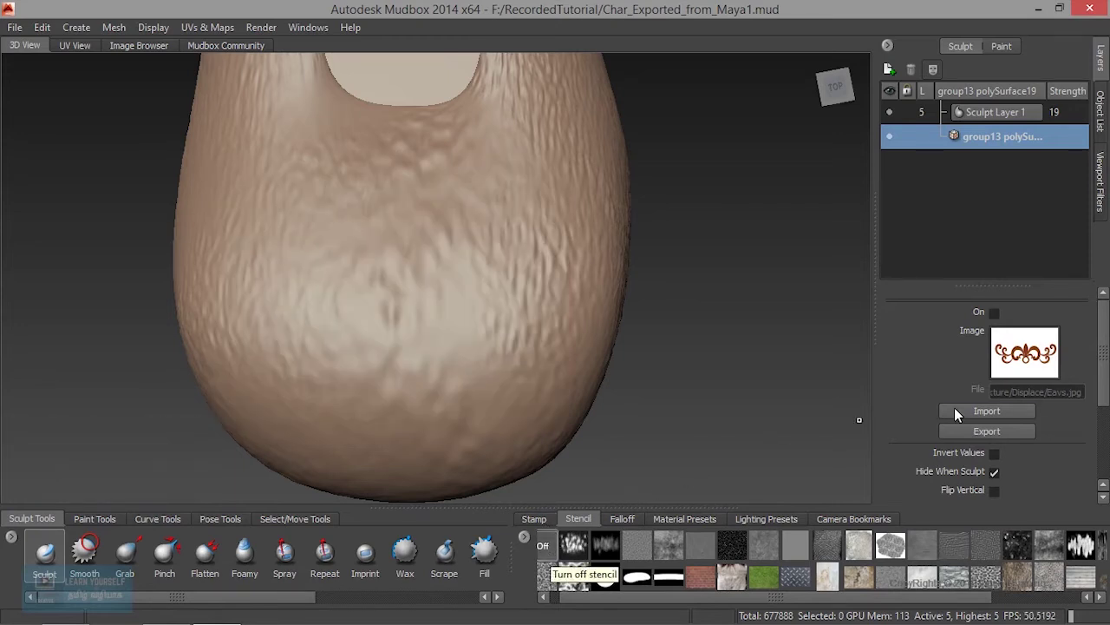
Re-enable the Eavs stencil and paint Sculpt strokes to emboss the ornament into the toe
{"action": "left_click", "coordinate": [995, 312]}
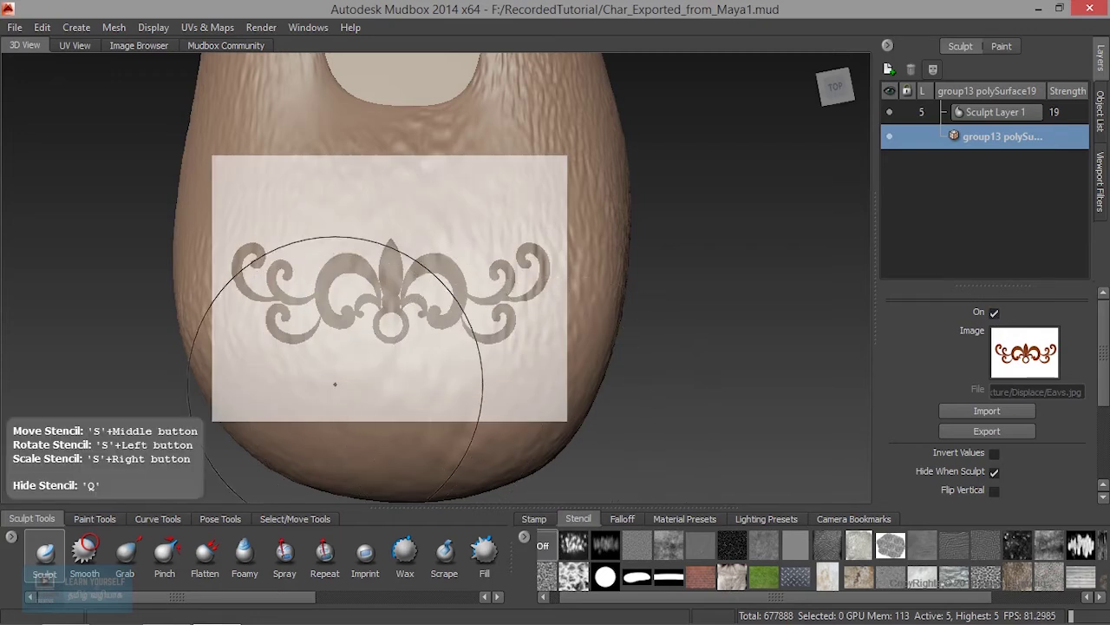
{"action": "mouse_move", "coordinate": [322, 339]}
{"action": "left_mouse_down"}
{"action": "mouse_move", "coordinate": [405, 312]}
{"action": "mouse_move", "coordinate": [383, 274]}
{"action": "left_mouse_up"}
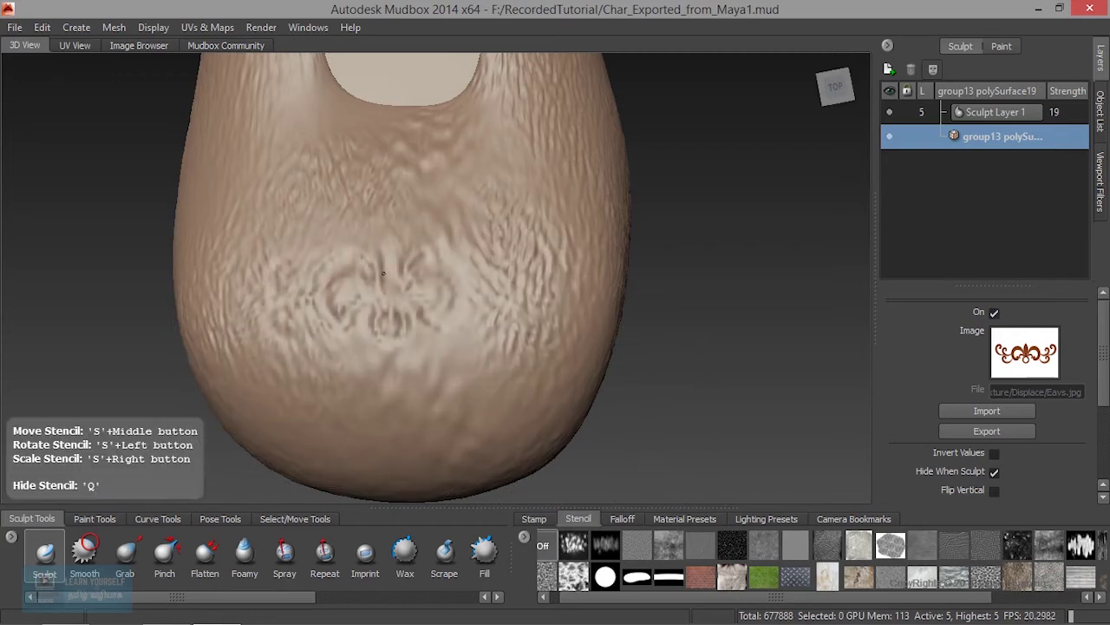
{"action": "left_click_drag", "start_coordinate": [317, 266], "coordinate": [554, 274]}
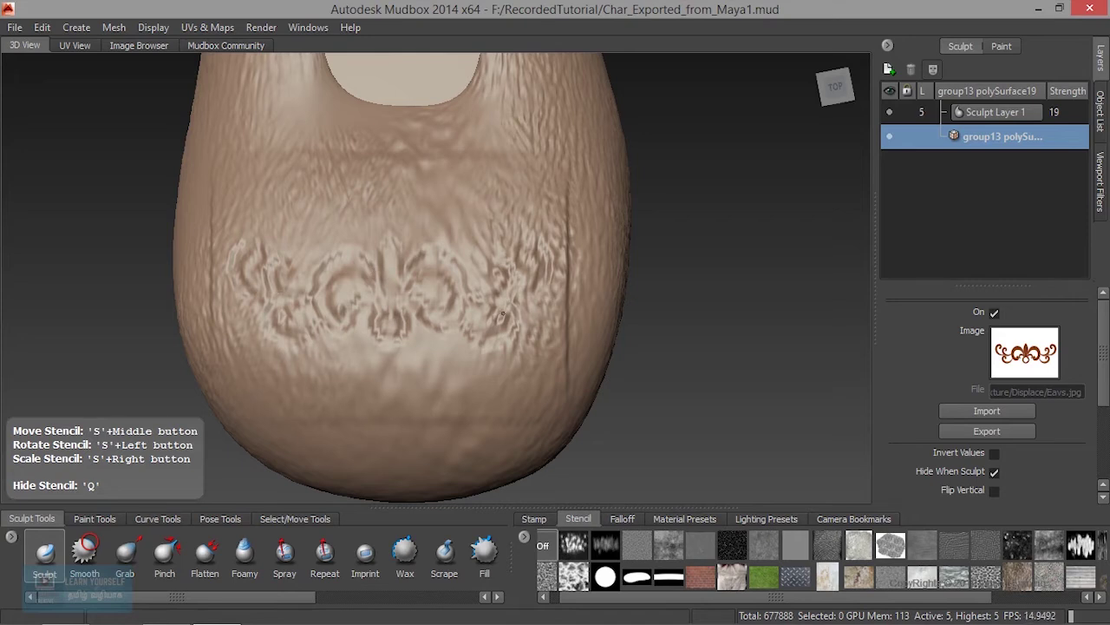
{"action": "key", "text": "q"}
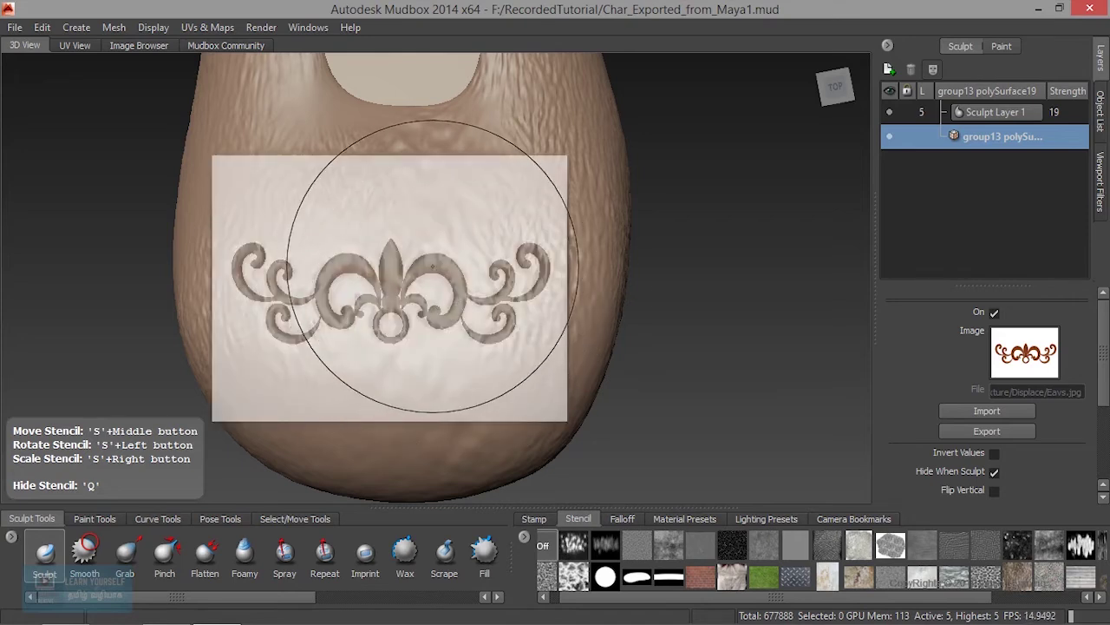
{"action": "left_click_drag", "start_coordinate": [373, 260], "coordinate": [544, 339]}
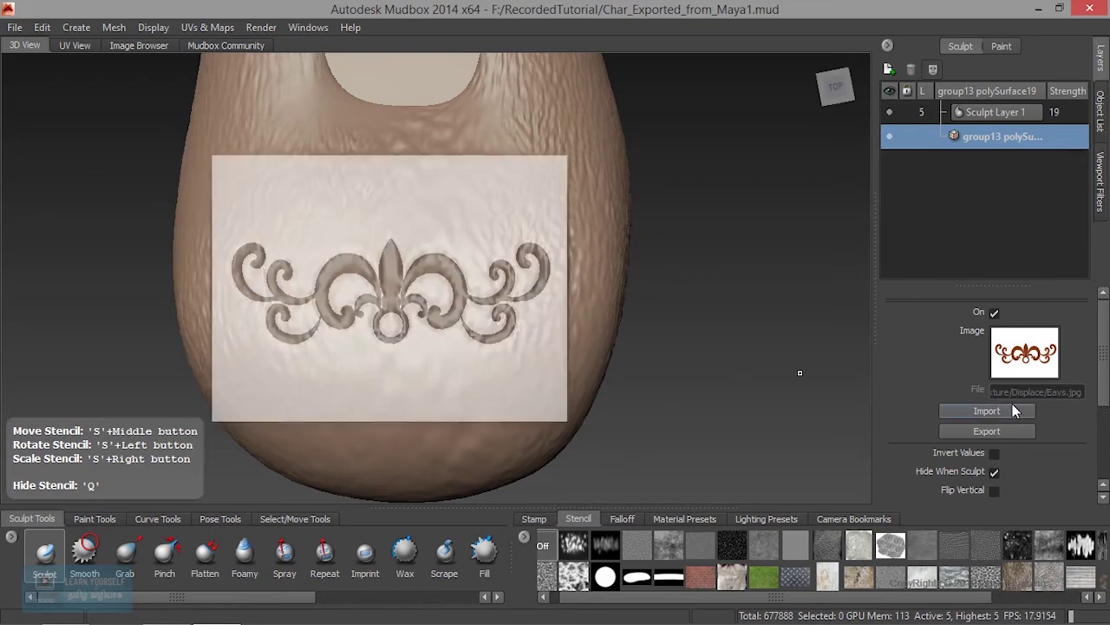
Show the Stamp collection and pick a stamp image for the brush
{"action": "scroll", "coordinate": [1011, 421], "scroll_direction": "down", "scroll_amount": 3}
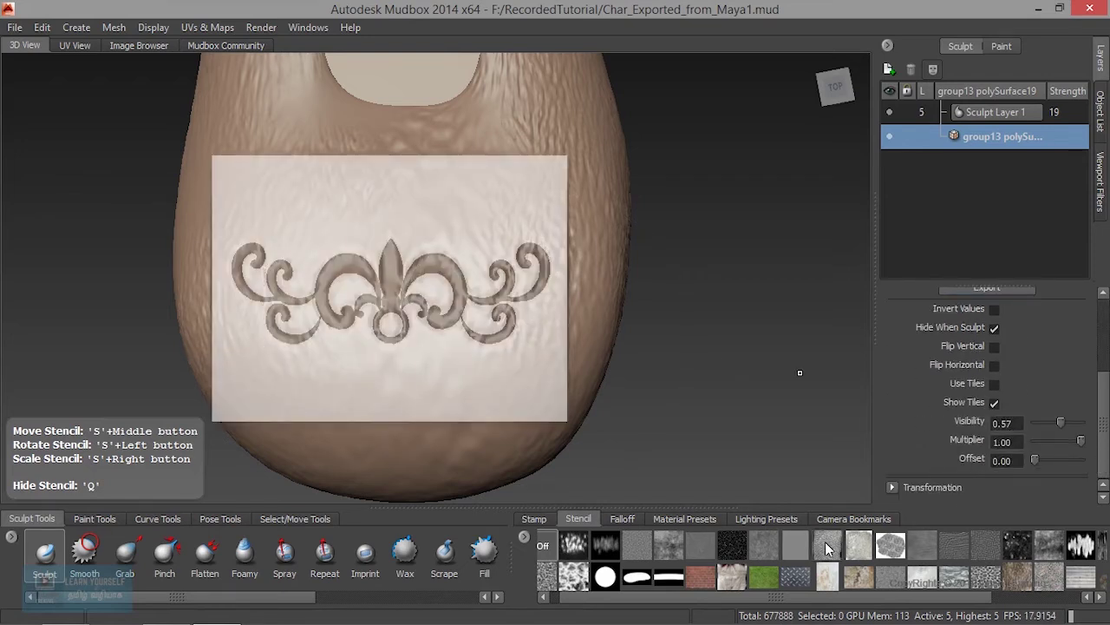
{"action": "mouse_move", "coordinate": [685, 603]}
{"action": "left_mouse_down"}
{"action": "mouse_move", "coordinate": [872, 600]}
{"action": "mouse_move", "coordinate": [720, 601]}
{"action": "left_mouse_up"}
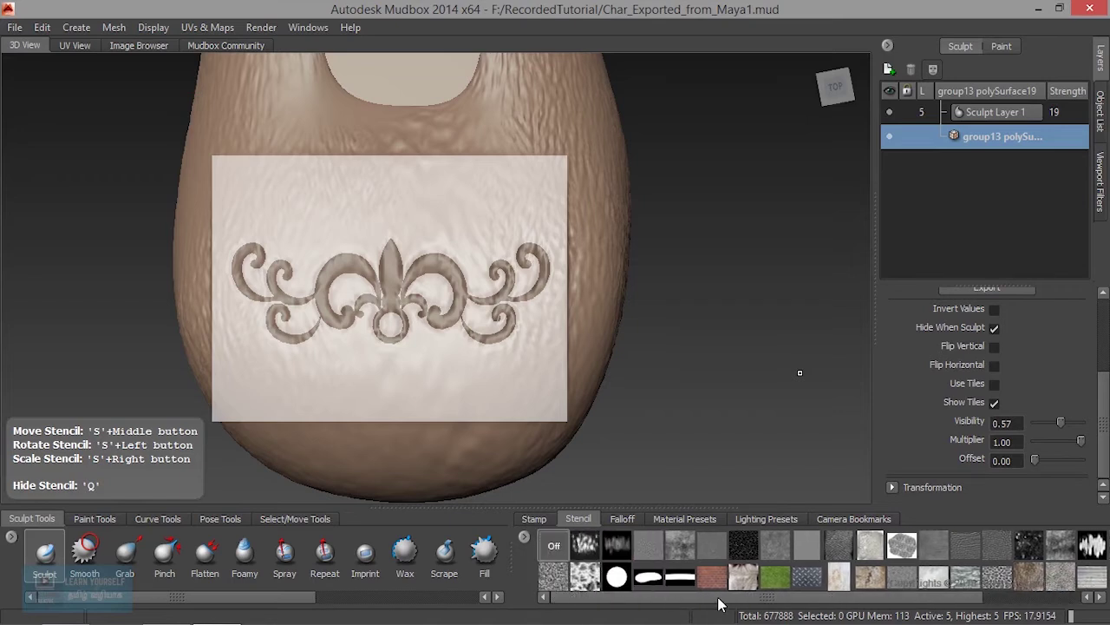
{"action": "left_click", "coordinate": [532, 519]}
{"action": "scroll", "coordinate": [720, 590], "scroll_direction": "down", "scroll_amount": 5}
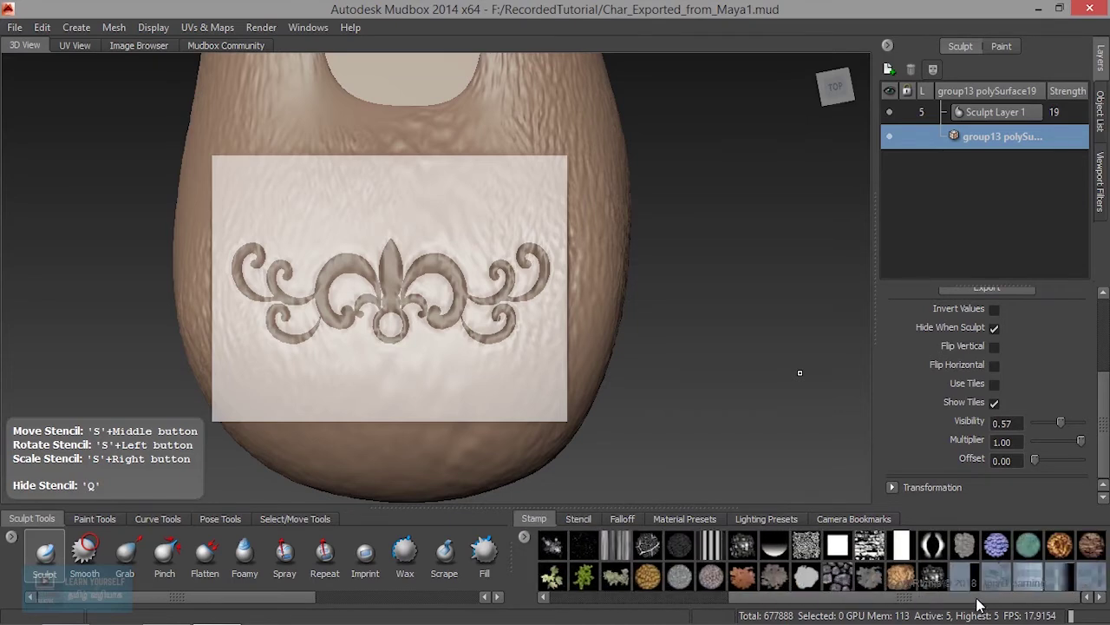
{"action": "left_click", "coordinate": [1059, 577]}
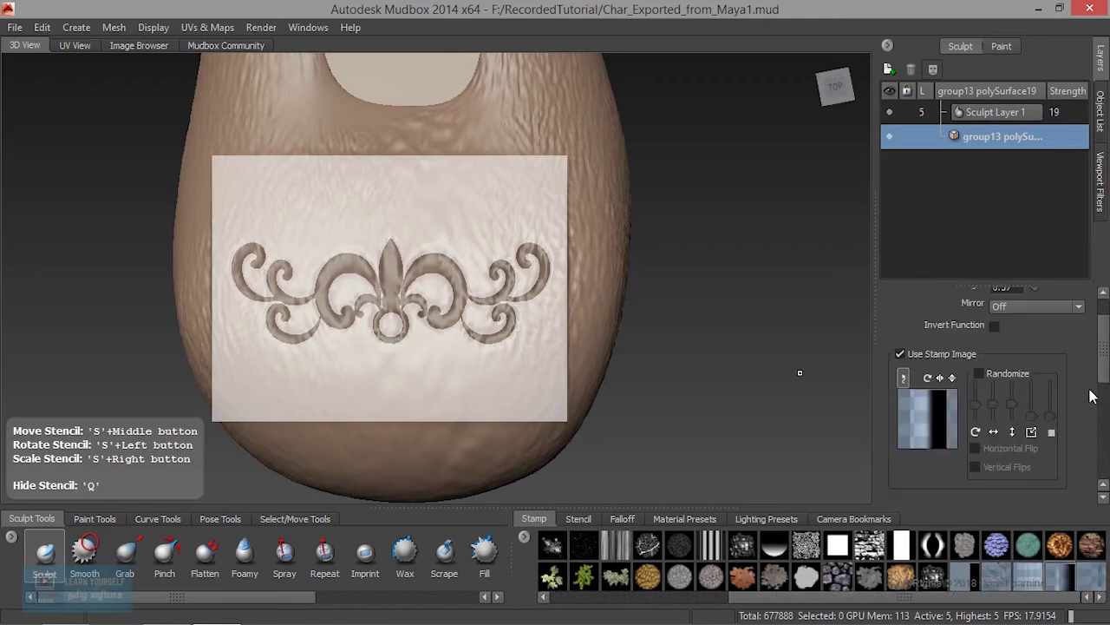
Stroke the ornamental scroll stencil onto the toe front, then hide the stencil and orbit to inspect the relief
{"action": "left_click_drag", "start_coordinate": [1103, 362], "coordinate": [1106, 302]}
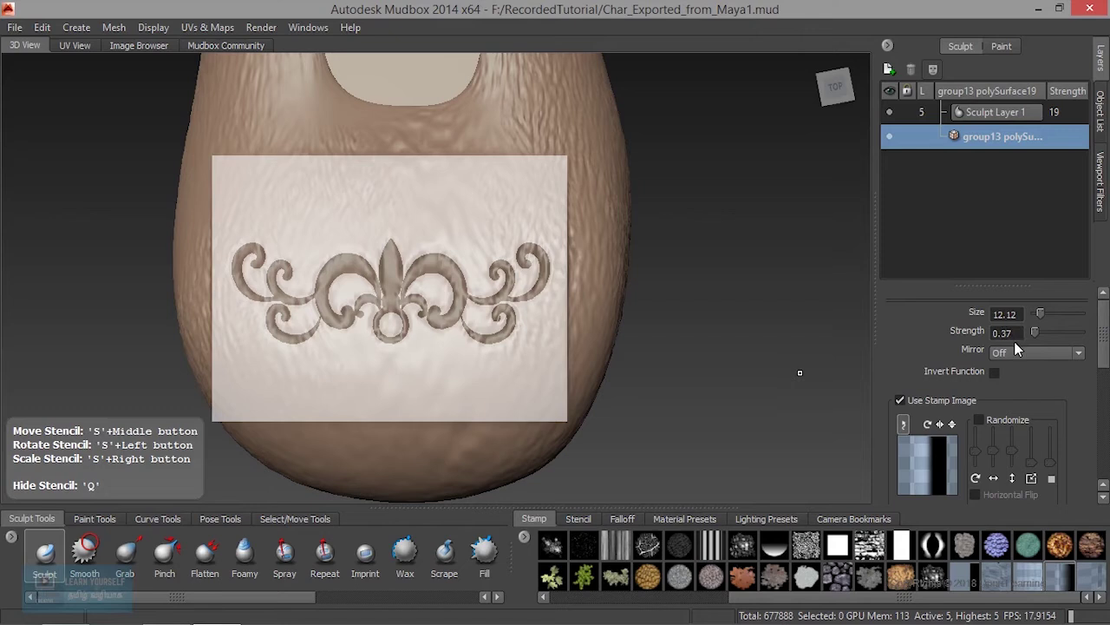
{"action": "left_click_drag", "start_coordinate": [800, 372], "coordinate": [588, 476]}
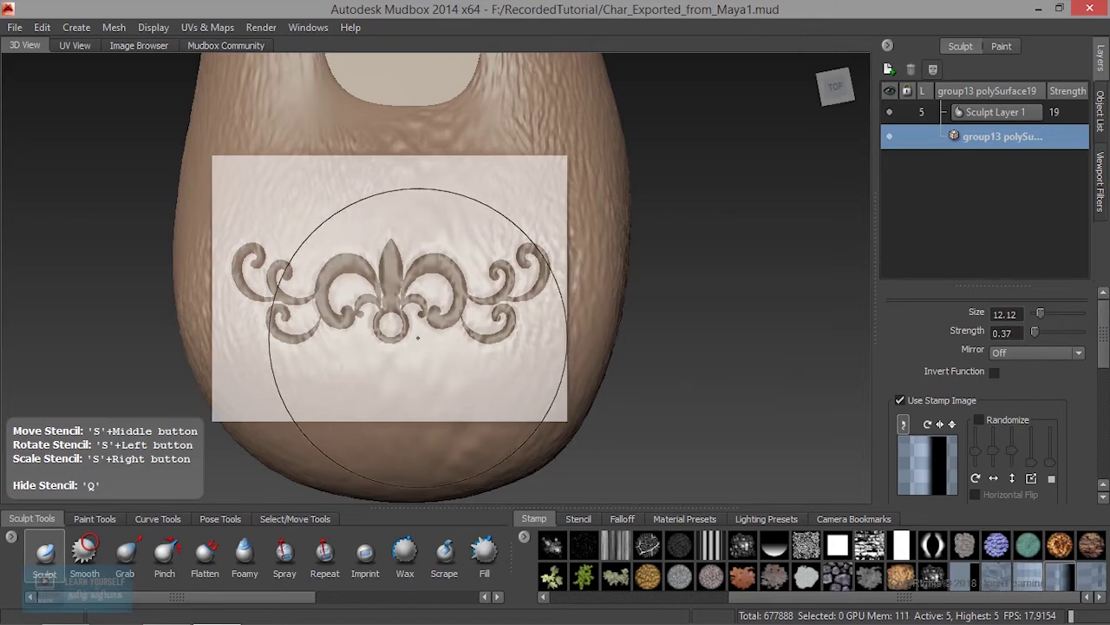
{"action": "key", "text": "q"}
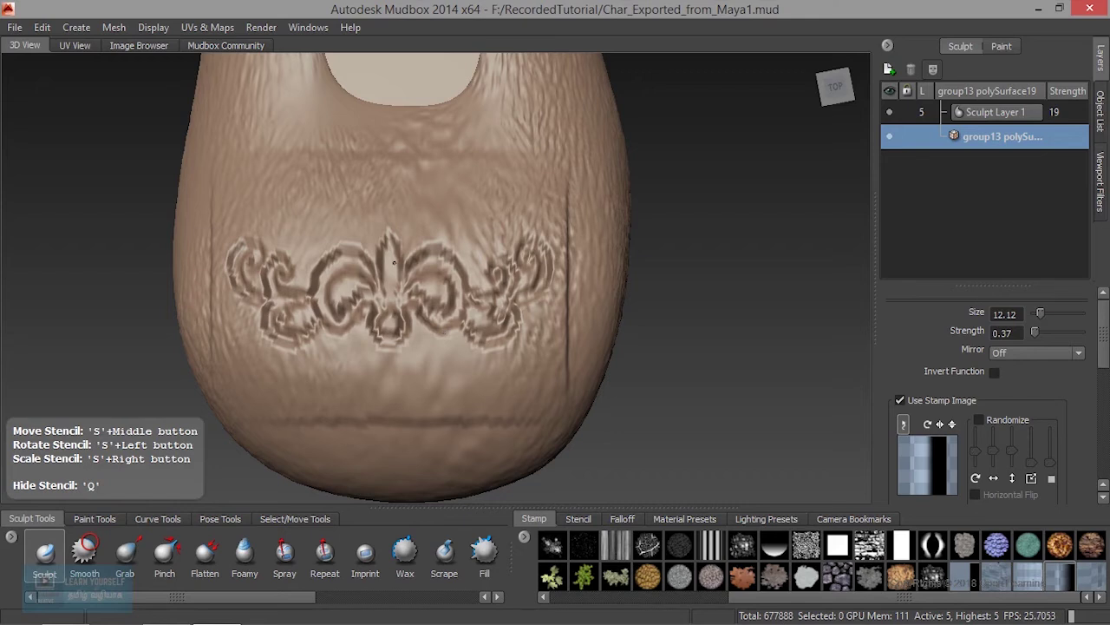
{"action": "key", "text": "q"}
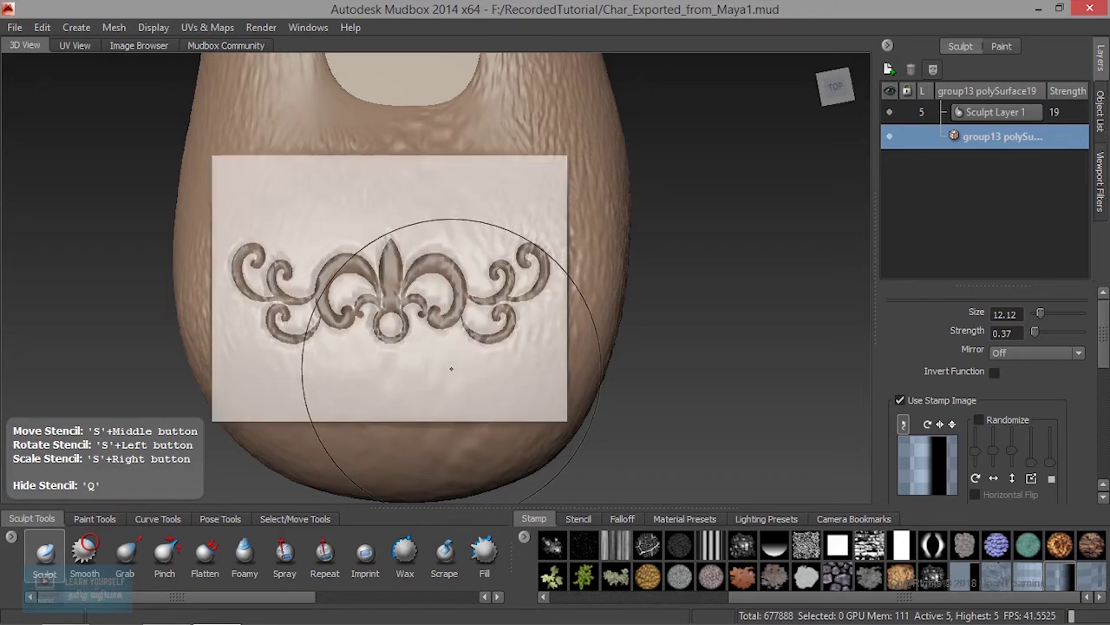
{"action": "key", "text": "q"}
{"action": "mouse_move", "coordinate": [451, 369]}
{"action": "left_mouse_down", "text": "alt"}
{"action": "mouse_move", "coordinate": [525, 301]}
{"action": "mouse_move", "coordinate": [625, 353]}
{"action": "left_mouse_up", "text": "alt"}
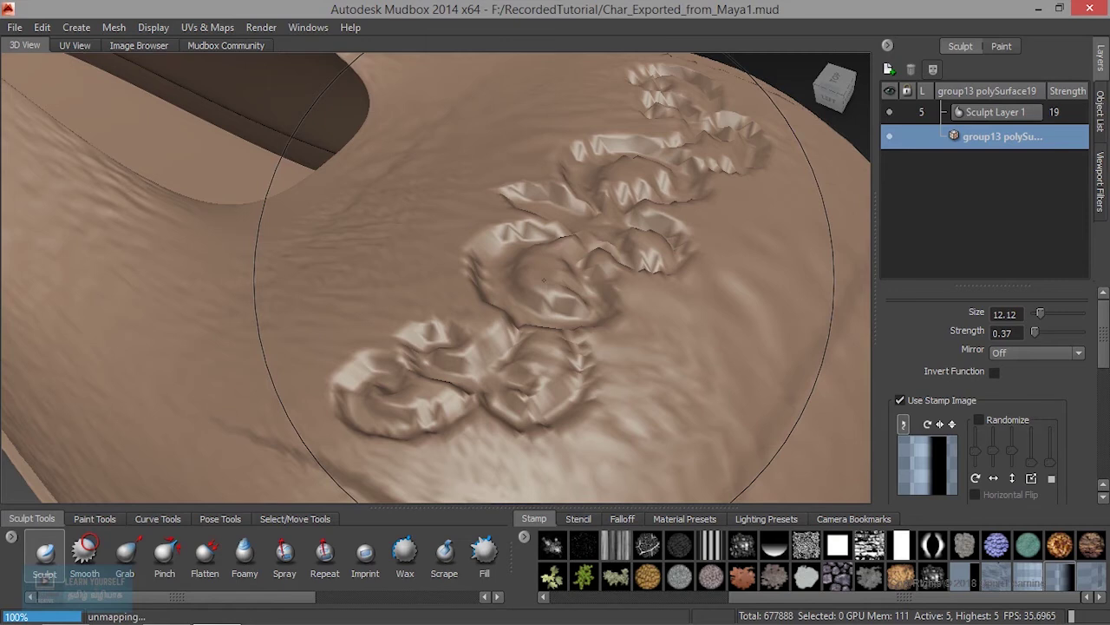
Check the level-6 mesh density in wireframe, shrink the brush from 12.12 to 1.89, and pick Smooth
{"action": "mouse_move", "coordinate": [544, 279]}
{"action": "left_mouse_down", "text": "alt"}
{"action": "mouse_move", "coordinate": [307, 335]}
{"action": "mouse_move", "coordinate": [527, 325]}
{"action": "left_mouse_up", "text": "alt"}
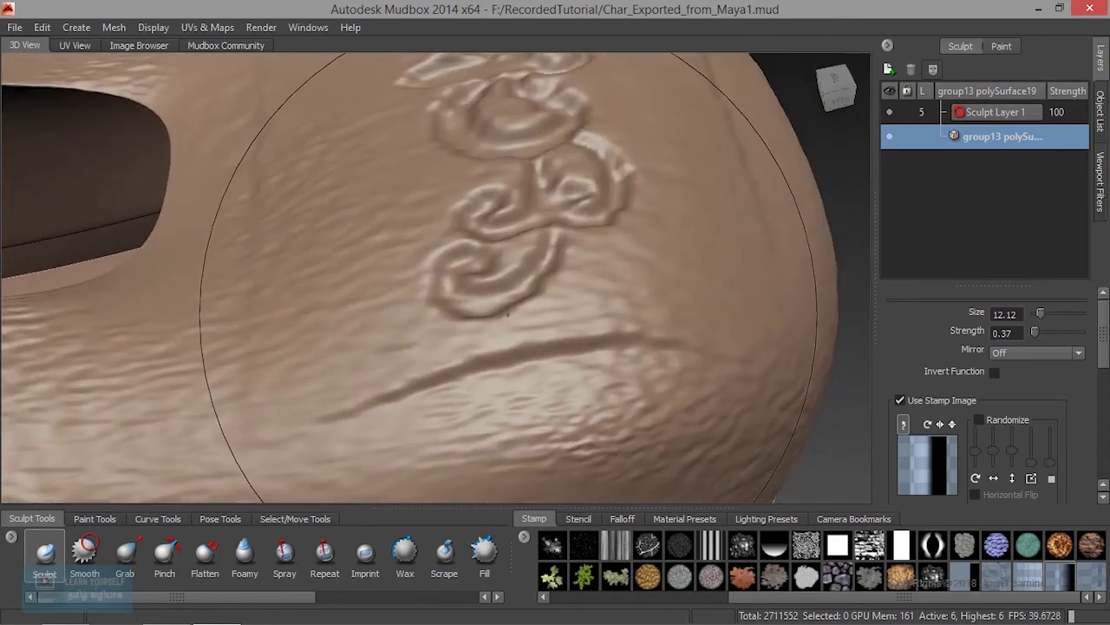
{"action": "mouse_move", "coordinate": [526, 325]}
{"action": "left_mouse_down", "text": "alt"}
{"action": "mouse_move", "coordinate": [499, 326]}
{"action": "mouse_move", "coordinate": [531, 365]}
{"action": "left_mouse_up", "text": "alt"}
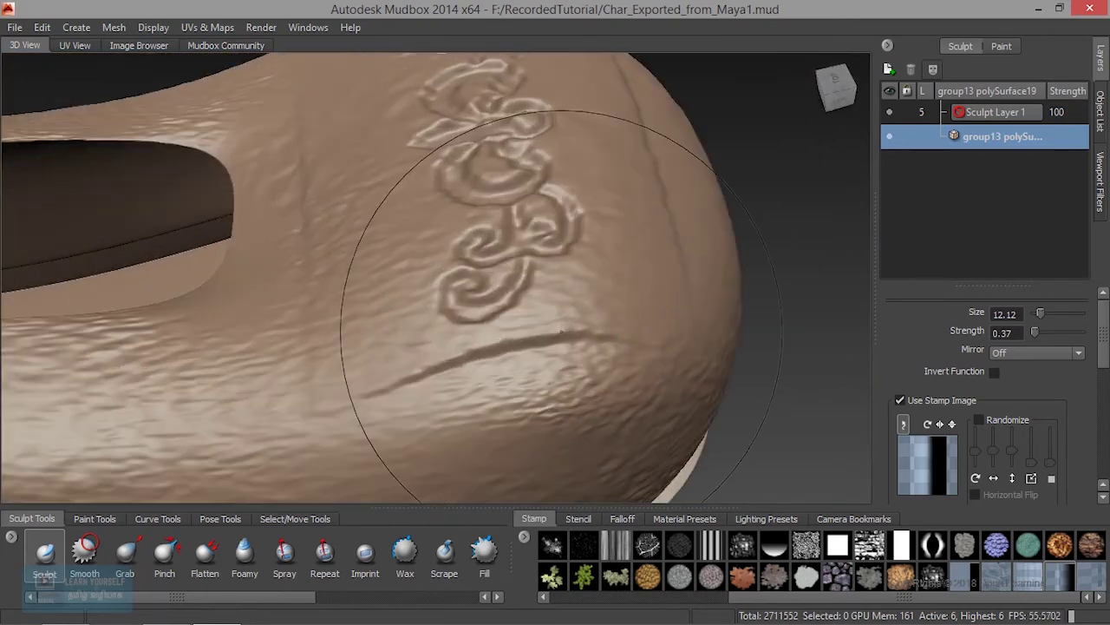
{"action": "key", "text": "w"}
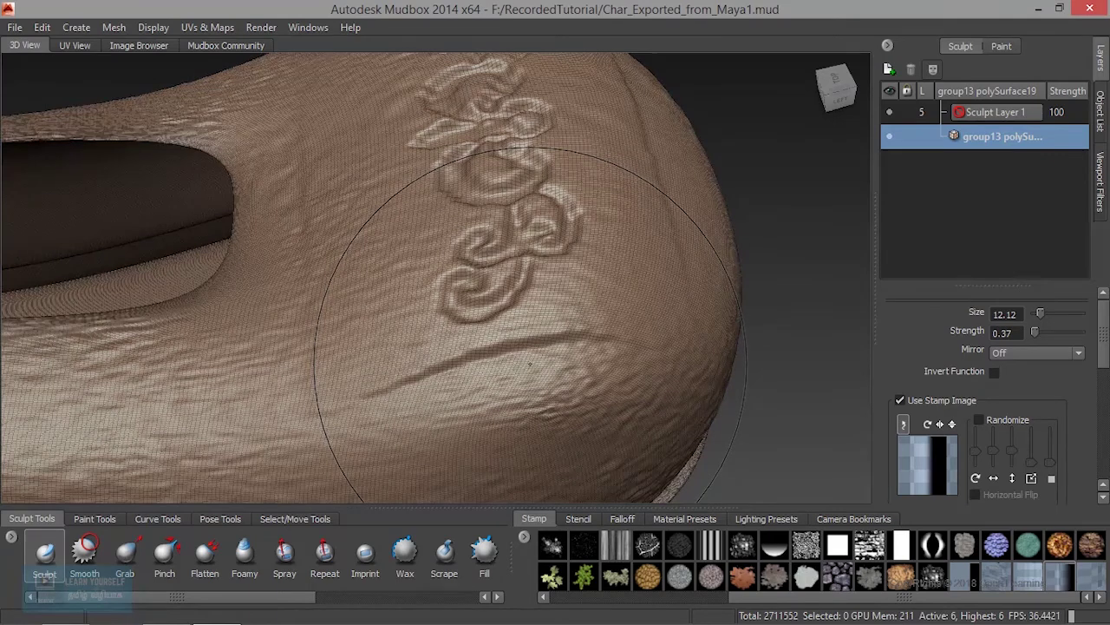
{"action": "key", "text": "w"}
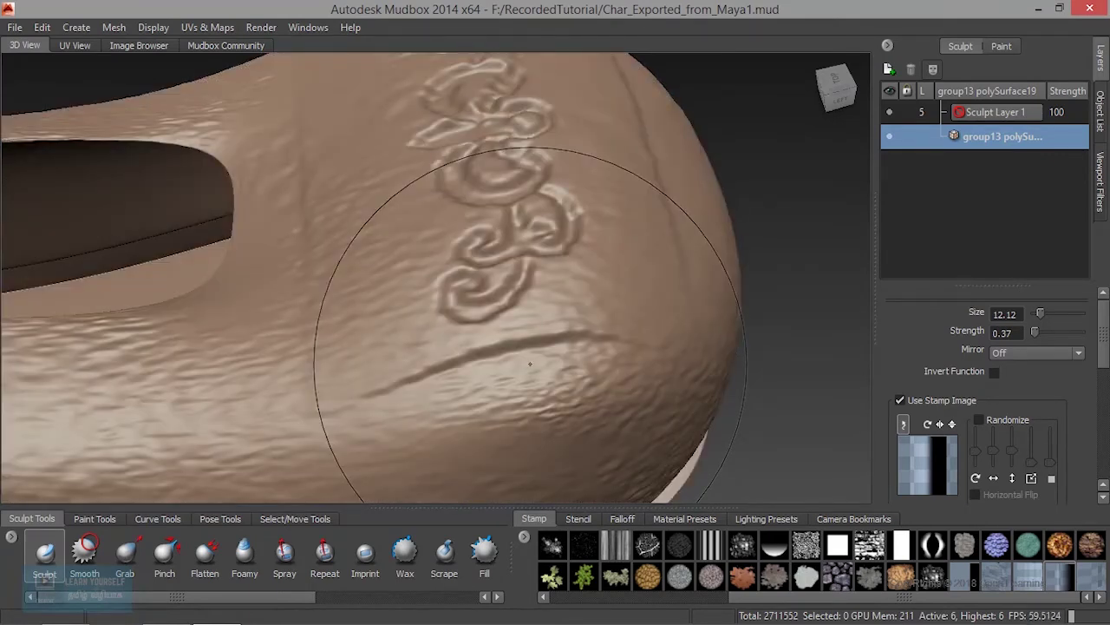
{"action": "left_click_drag", "start_coordinate": [530, 363], "coordinate": [513, 334]}
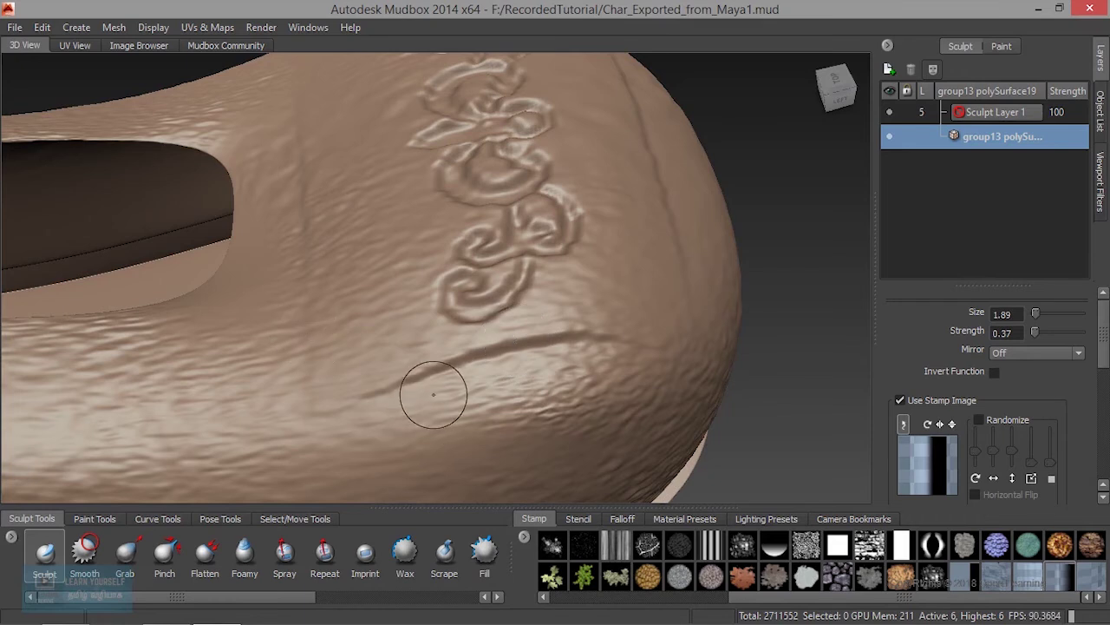
{"action": "key", "text": "2"}
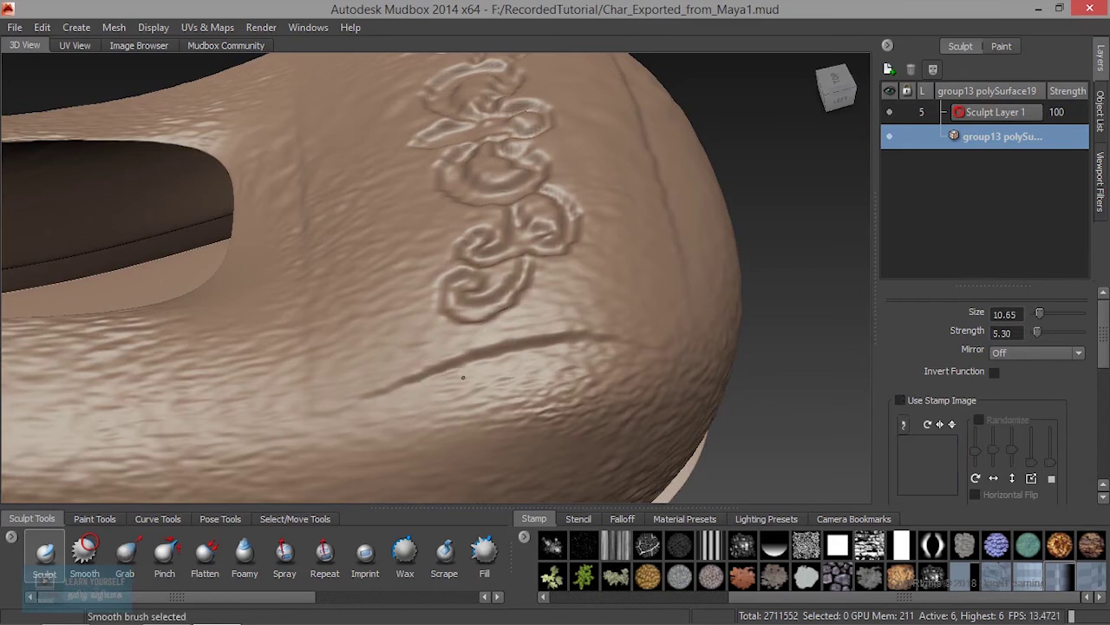
Set the Smooth brush to a small size and strength 100
{"action": "key", "text": "1"}
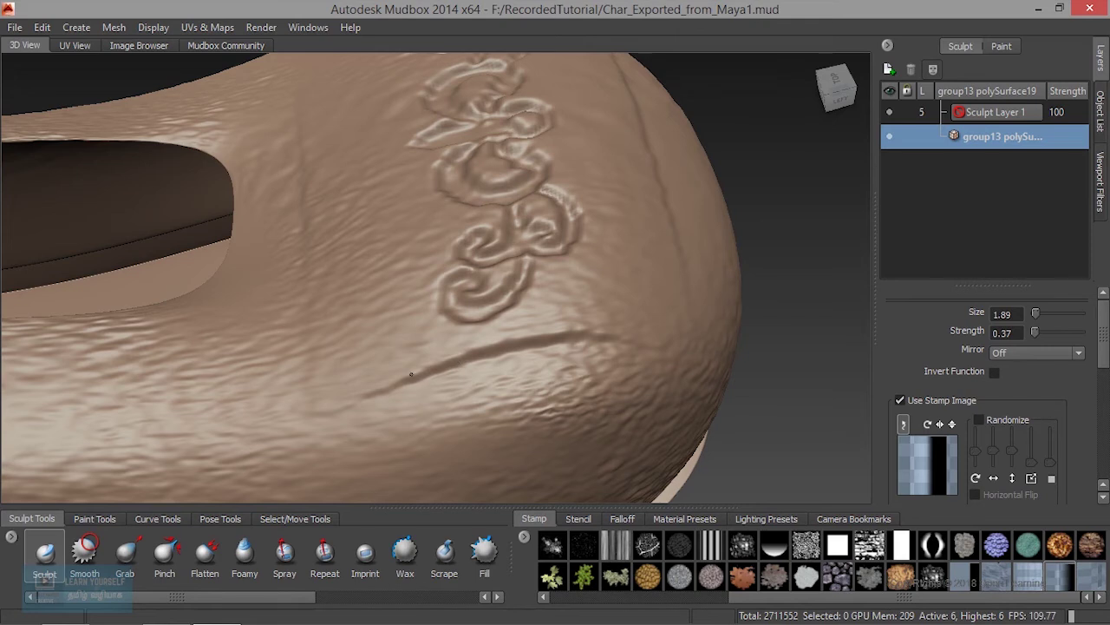
{"action": "left_click", "coordinate": [85, 553]}
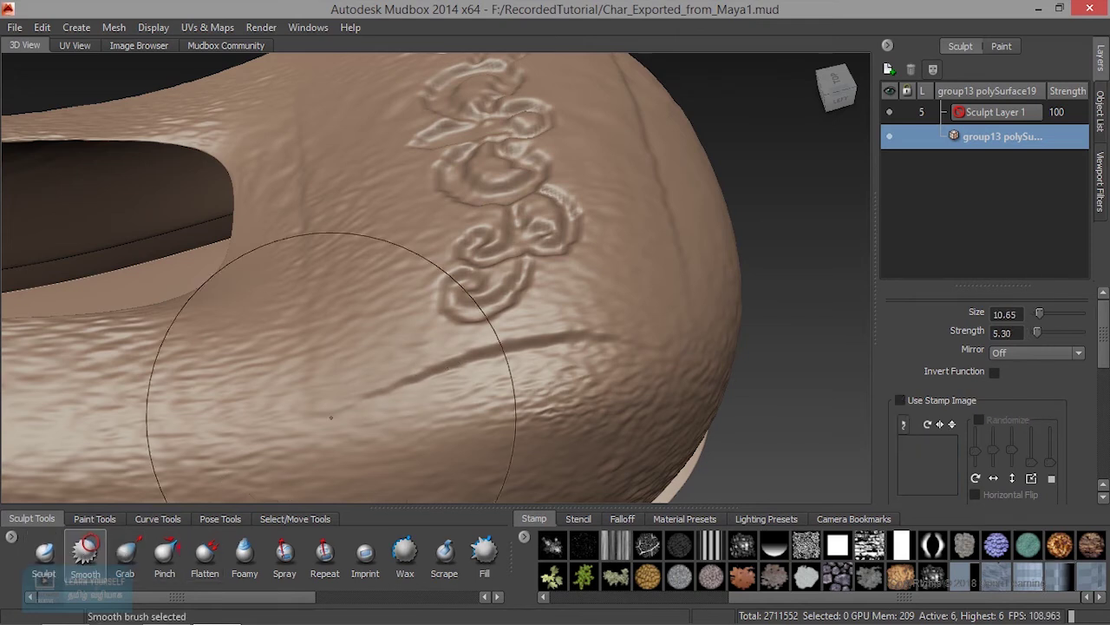
{"action": "left_click_drag", "start_coordinate": [494, 258], "coordinate": [493, 365]}
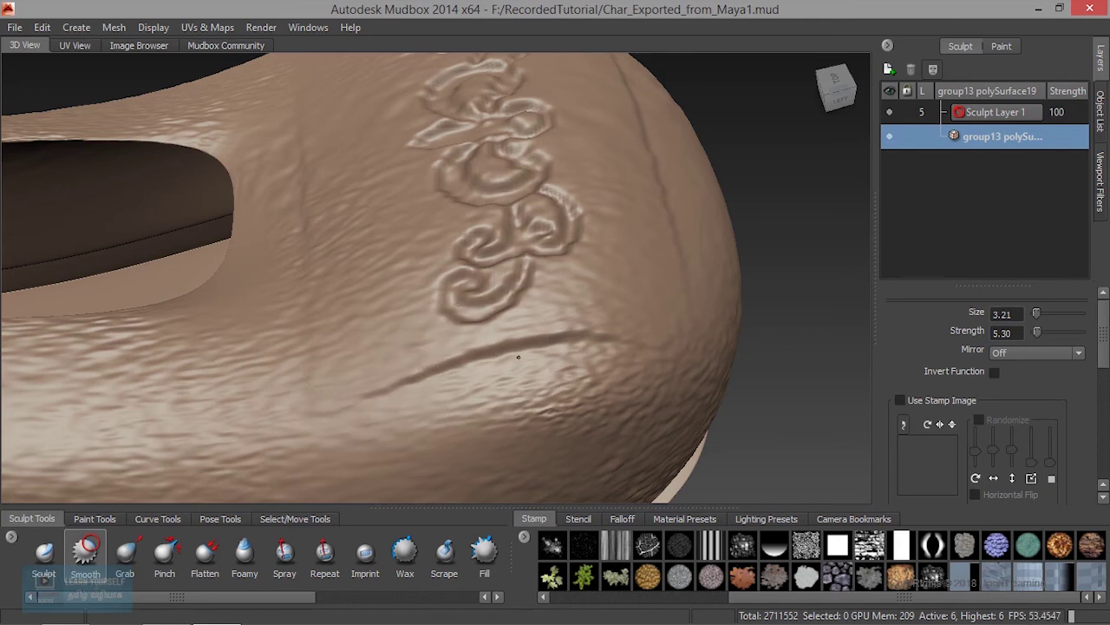
{"action": "left_click_drag", "start_coordinate": [1035, 330], "coordinate": [1082, 332]}
Smooth out the stray dark groove below the embossed pattern near the toe tip
{"action": "mouse_move", "coordinate": [451, 370]}
{"action": "left_mouse_down"}
{"action": "mouse_move", "coordinate": [457, 358]}
{"action": "mouse_move", "coordinate": [520, 345]}
{"action": "mouse_move", "coordinate": [479, 362]}
{"action": "mouse_move", "coordinate": [664, 337]}
{"action": "left_mouse_up"}
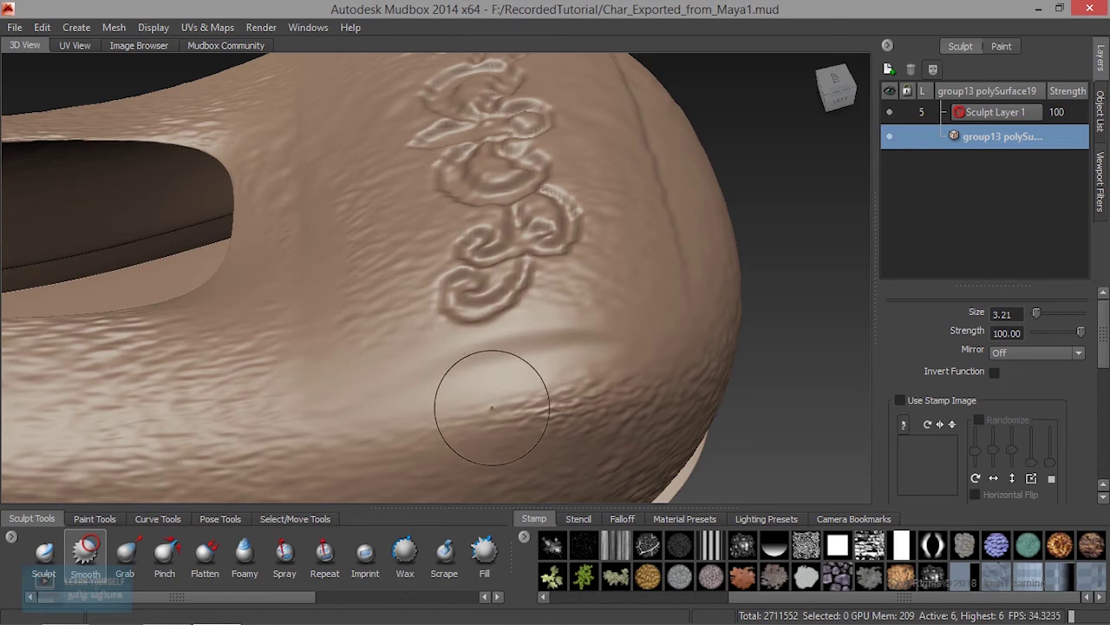
{"action": "left_click_drag", "start_coordinate": [483, 397], "coordinate": [375, 423], "text": "alt"}
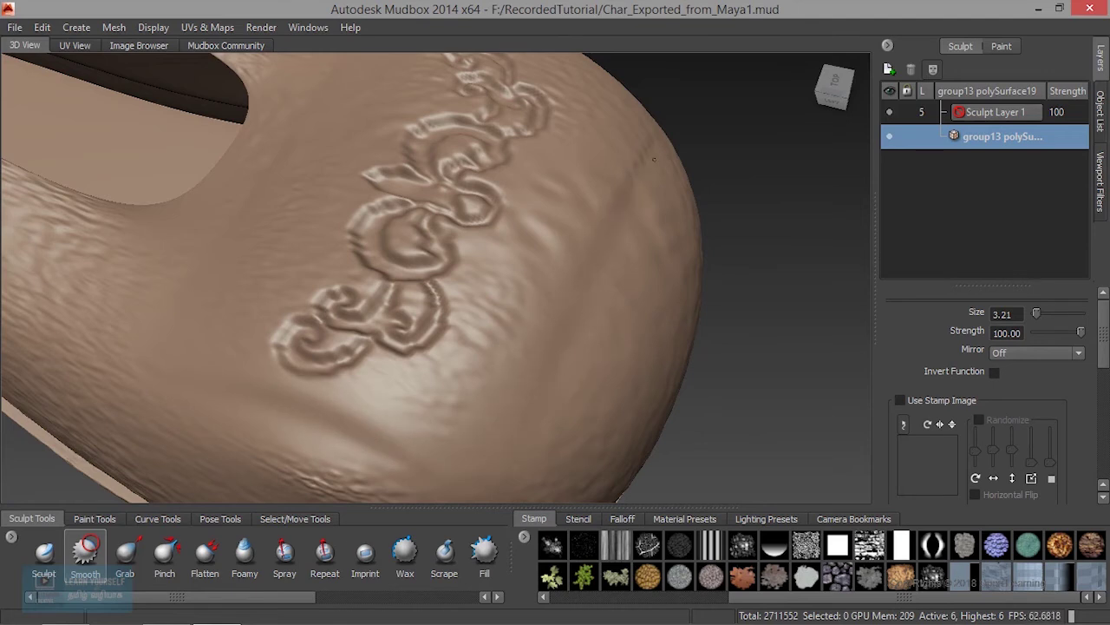
{"action": "mouse_move", "coordinate": [523, 273]}
{"action": "left_mouse_down", "text": "alt"}
{"action": "mouse_move", "coordinate": [593, 165]}
{"action": "mouse_move", "coordinate": [572, 105]}
{"action": "left_mouse_up", "text": "alt"}
{"action": "left_click_drag", "start_coordinate": [572, 170], "coordinate": [563, 289]}
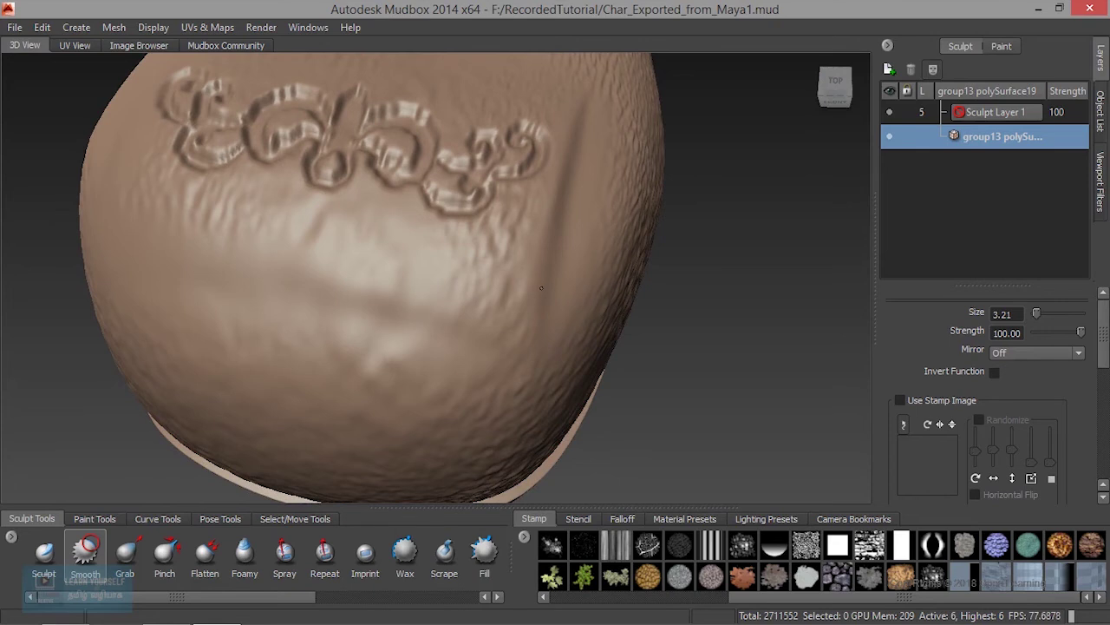
{"action": "mouse_move", "coordinate": [454, 339]}
{"action": "left_mouse_down", "text": "alt"}
{"action": "mouse_move", "coordinate": [543, 266]}
{"action": "mouse_move", "coordinate": [586, 330]}
{"action": "mouse_move", "coordinate": [862, 330]}
{"action": "left_mouse_up", "text": "alt"}
With Smooth strength at 15.8, soften the lower edge, centre and right end of the scroll relief
{"action": "left_click", "coordinate": [1073, 338]}
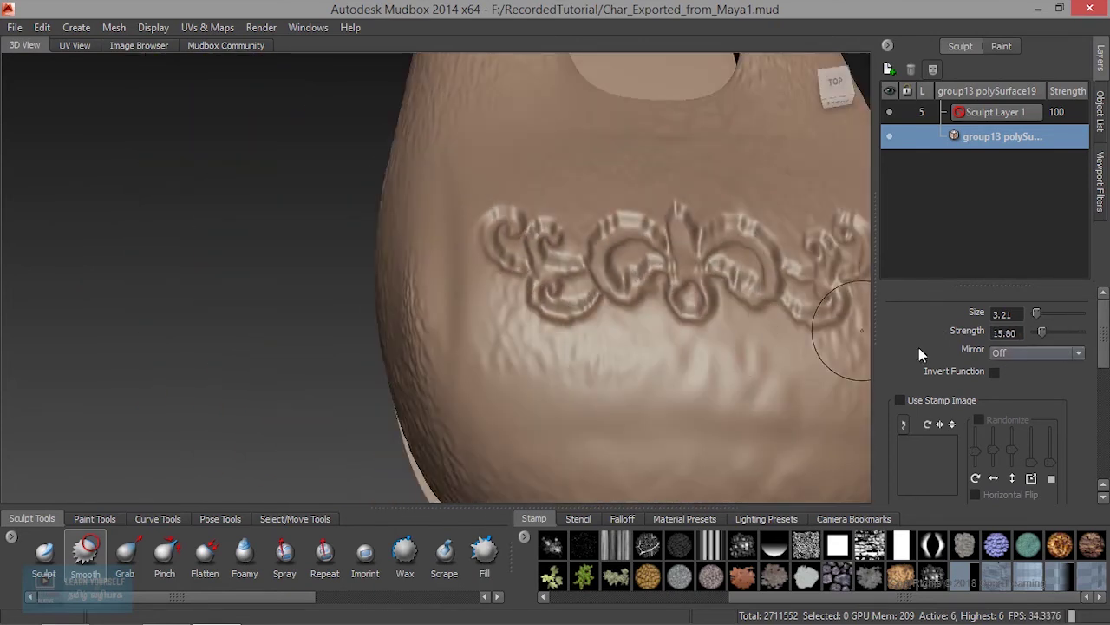
{"action": "key", "text": "f"}
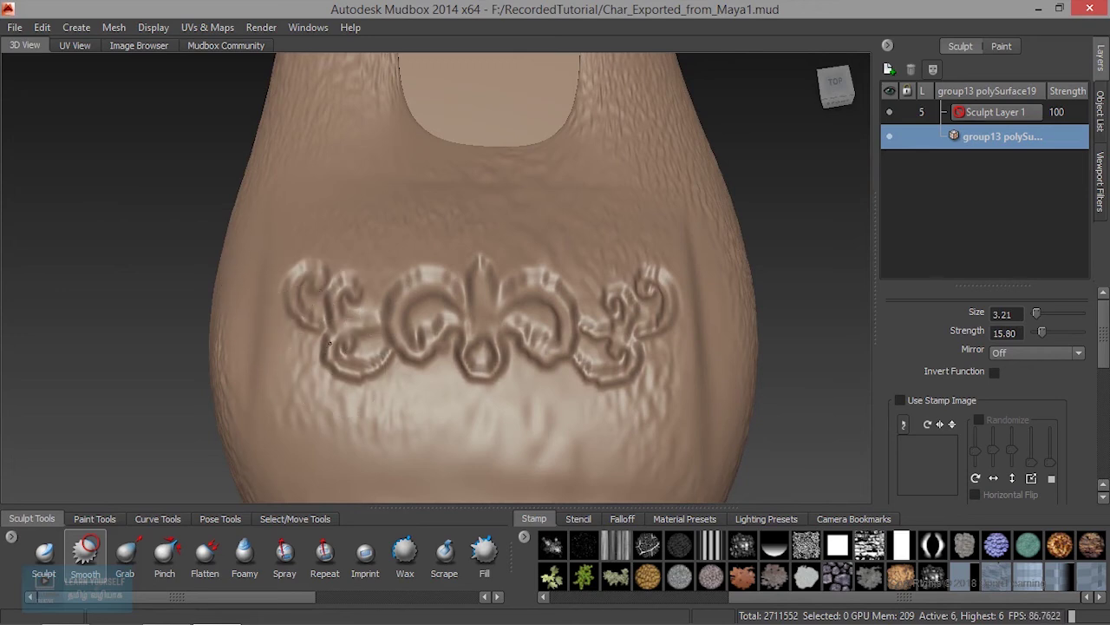
{"action": "left_click_drag", "start_coordinate": [284, 310], "coordinate": [450, 333]}
{"action": "left_click_drag", "start_coordinate": [531, 364], "coordinate": [527, 332]}
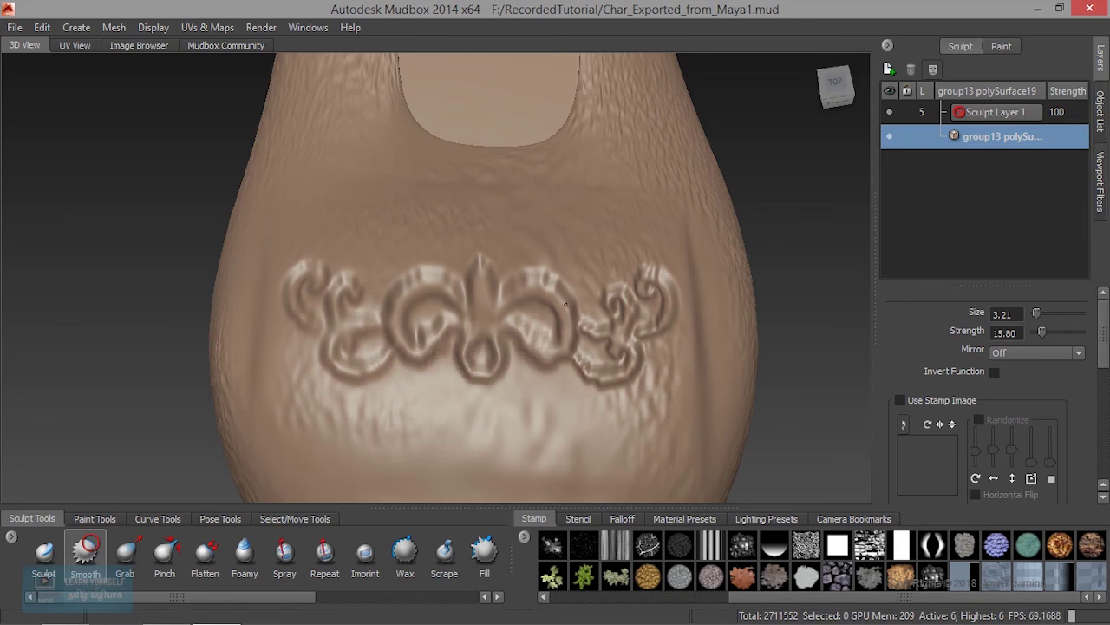
{"action": "mouse_move", "coordinate": [636, 312]}
{"action": "left_mouse_down"}
{"action": "mouse_move", "coordinate": [626, 351]}
{"action": "mouse_move", "coordinate": [566, 357]}
{"action": "left_mouse_up"}
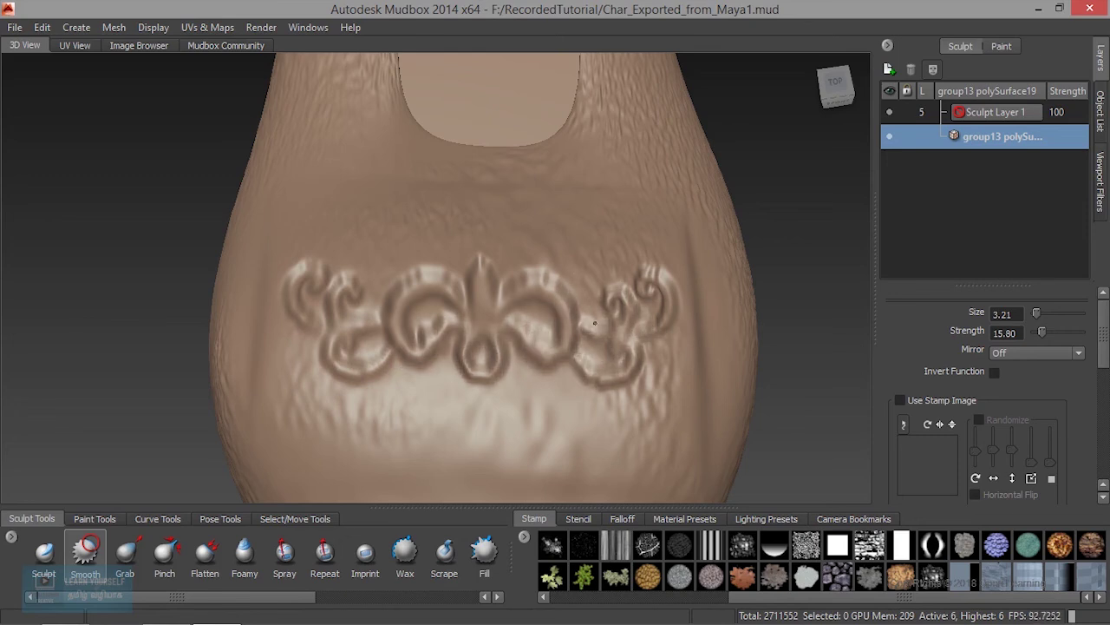
{"action": "mouse_move", "coordinate": [442, 372]}
{"action": "left_mouse_down", "text": "alt"}
{"action": "mouse_move", "coordinate": [580, 309]}
{"action": "mouse_move", "coordinate": [614, 372]}
{"action": "mouse_move", "coordinate": [369, 325]}
{"action": "left_mouse_up", "text": "alt"}
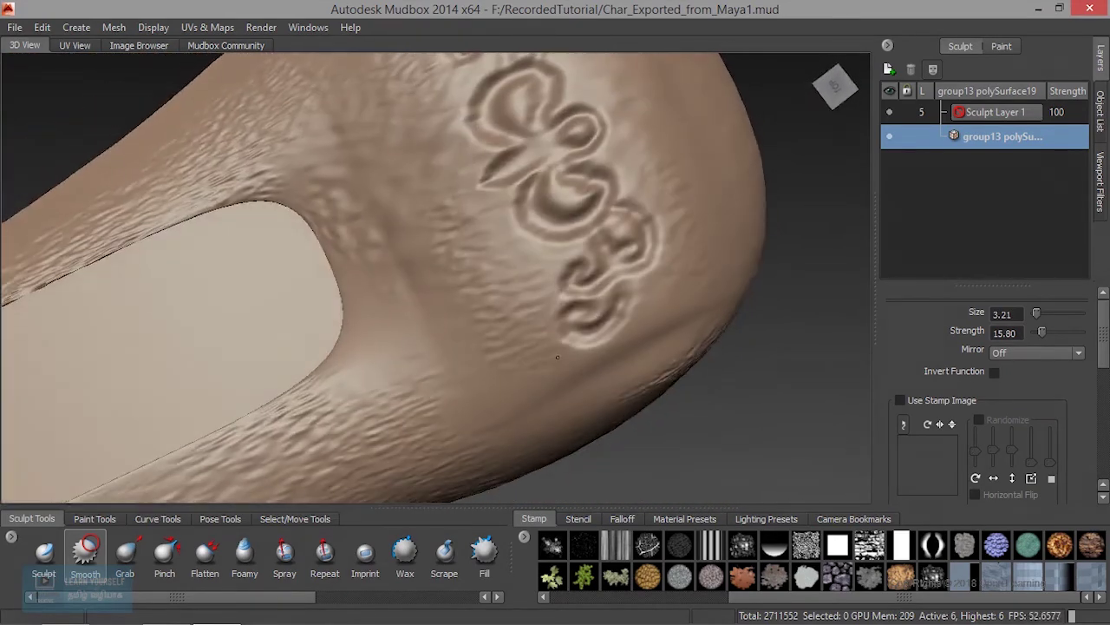